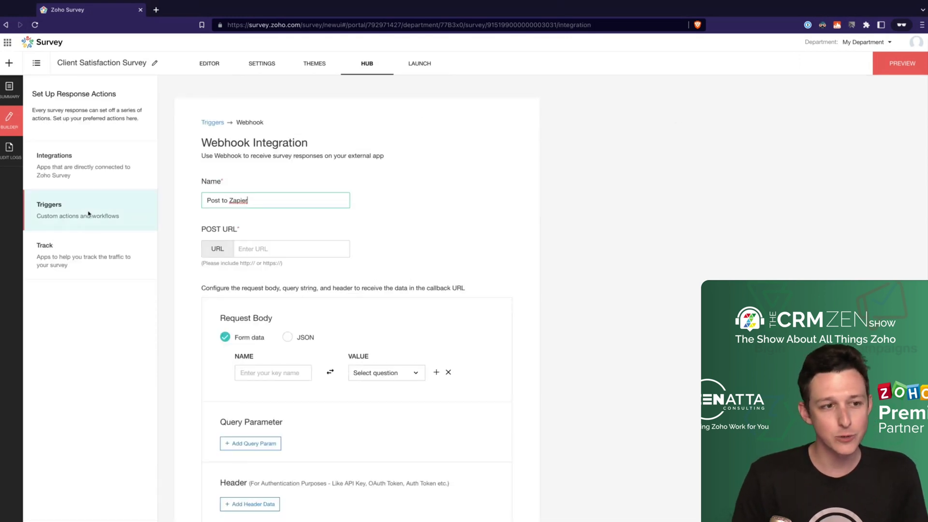
# Show the Hub's Integrations list: Zoho CRM, Zoho Sheet, Google Sheets and Zoho SalesIQ
pyautogui.click(97, 158)
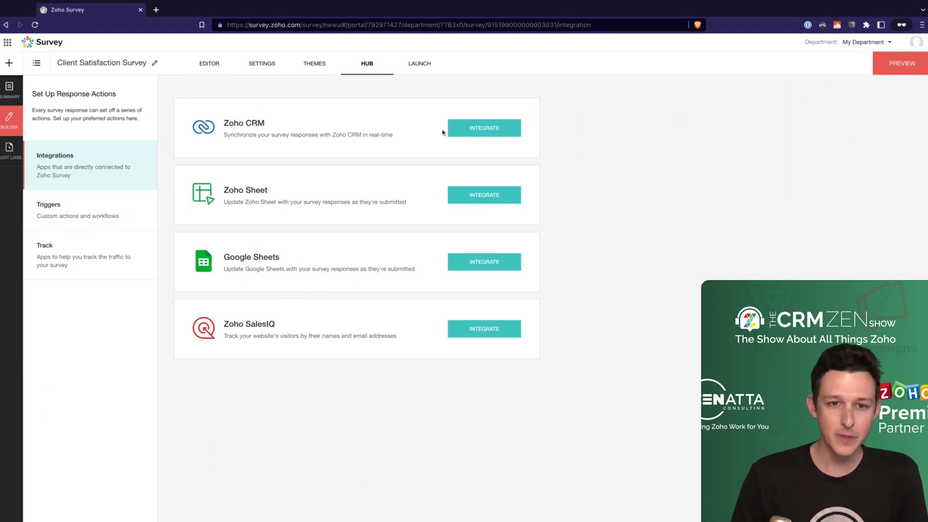
# Start a Zoho CRM integration for the Contacts module and continue to its field mapping
pyautogui.click(474, 130)
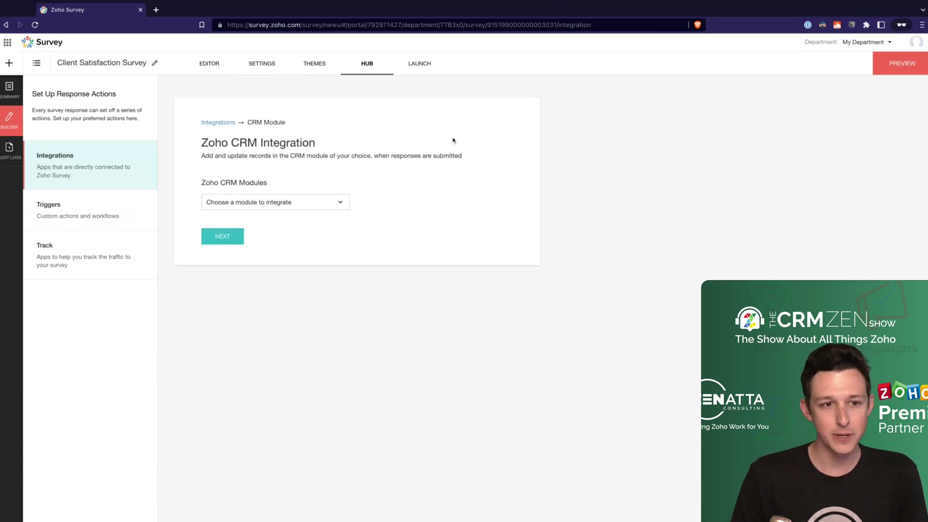
pyautogui.click(300, 207)
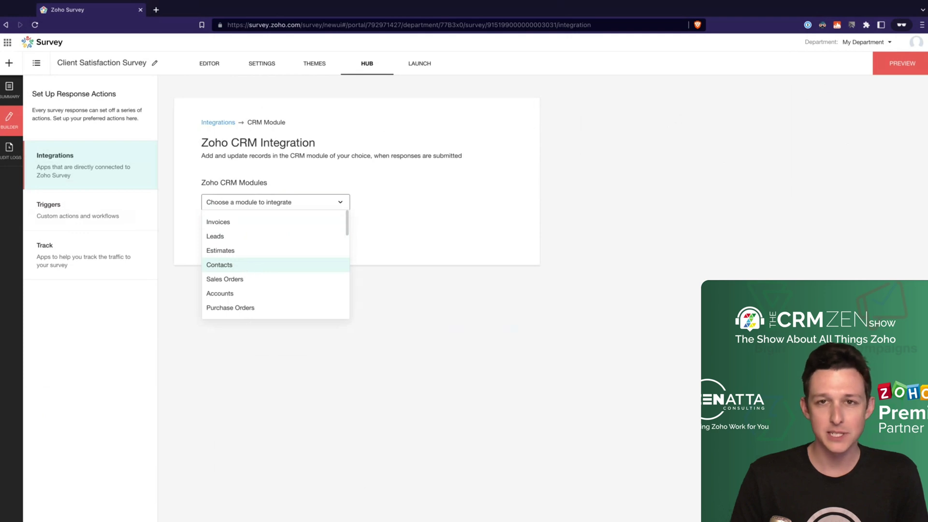
pyautogui.click(227, 264)
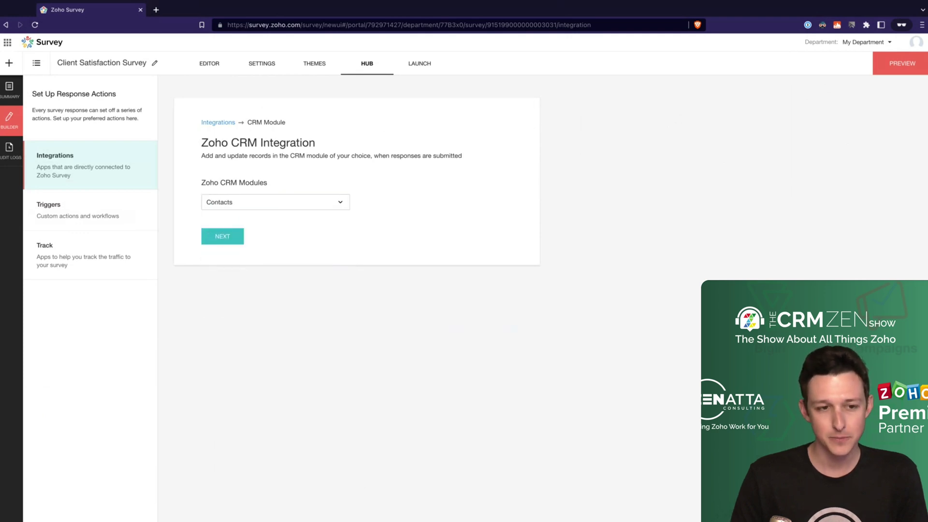
pyautogui.click(236, 241)
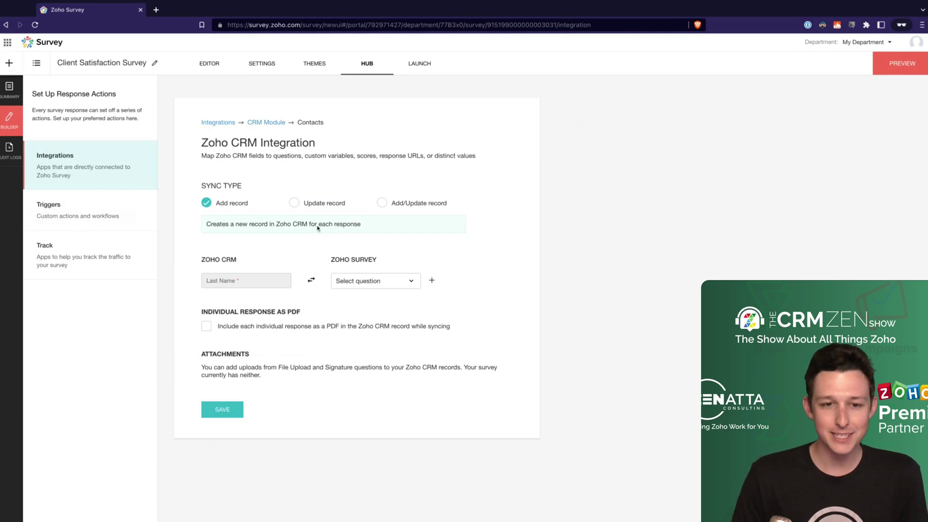
# Use the Update record sync type and enable prefilling survey answers from Zoho CRM
pyautogui.click(294, 203)
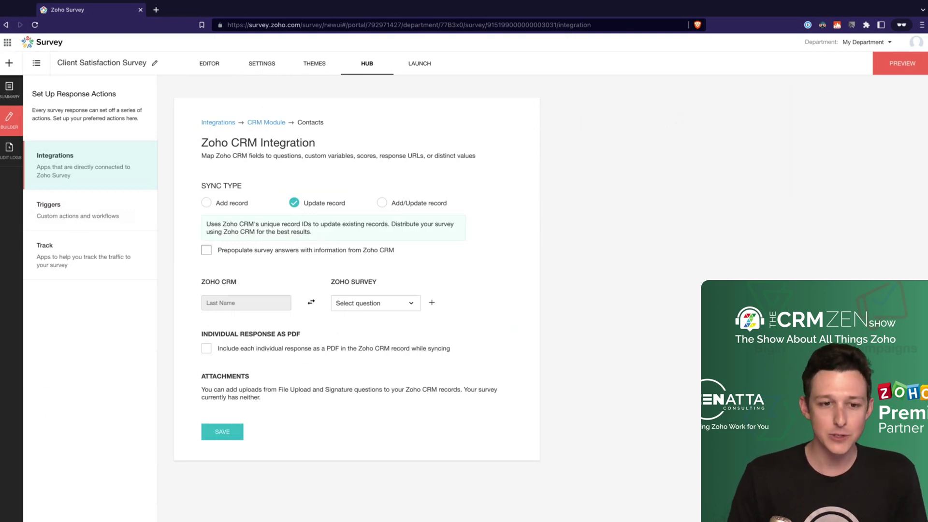
pyautogui.click(206, 249)
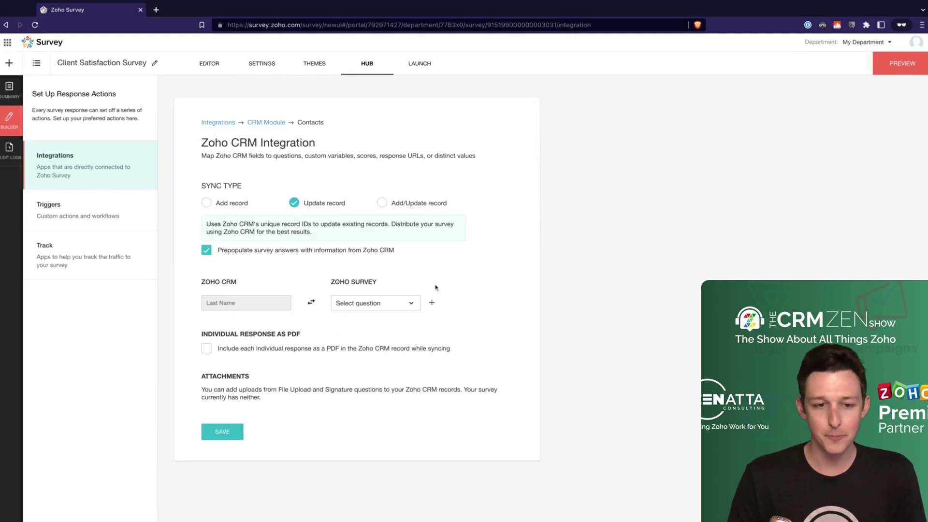
# Map CRM Last Name and First Name to the matching survey questions
pyautogui.click(398, 309)
pyautogui.scroll(-1, 387, 357)
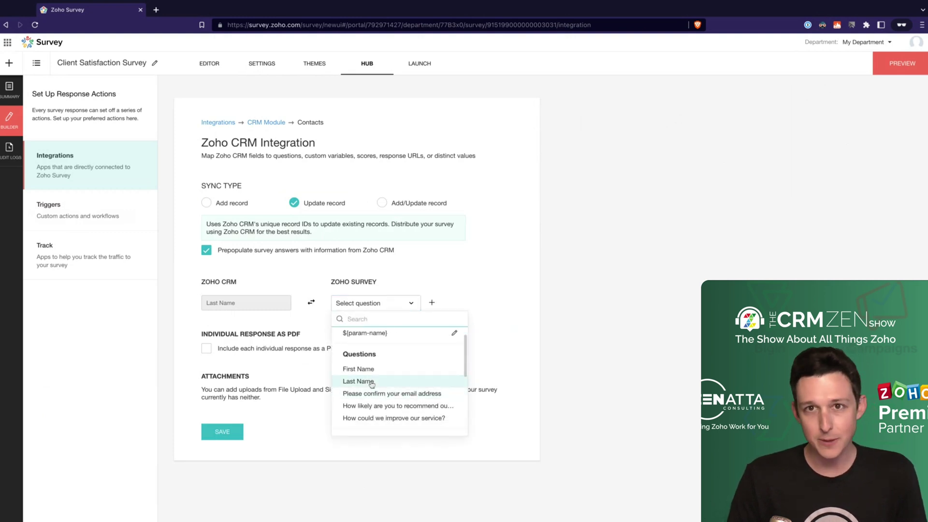
pyautogui.click(371, 383)
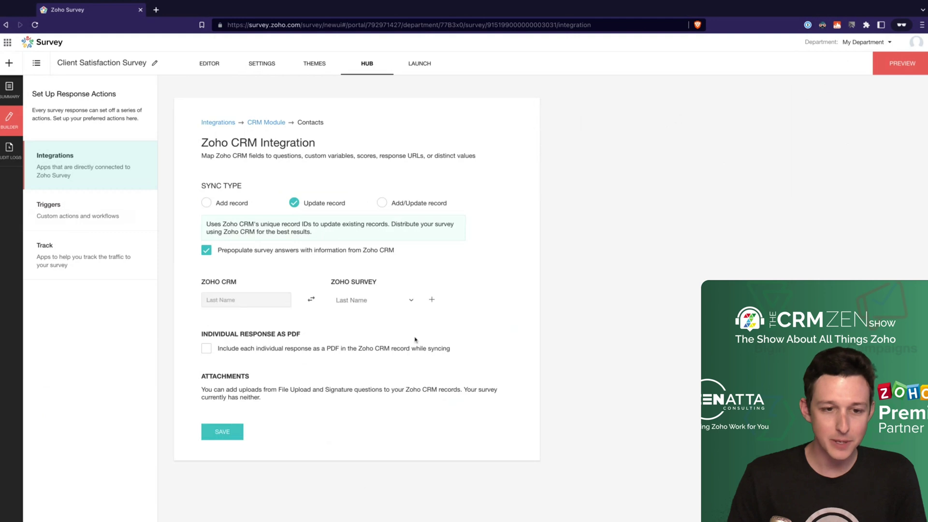
pyautogui.click(432, 300)
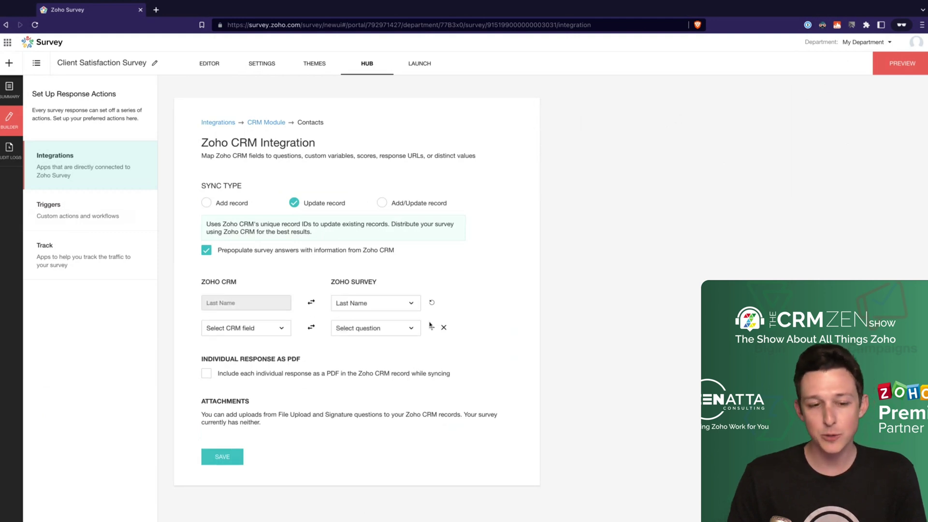
pyautogui.click(272, 328)
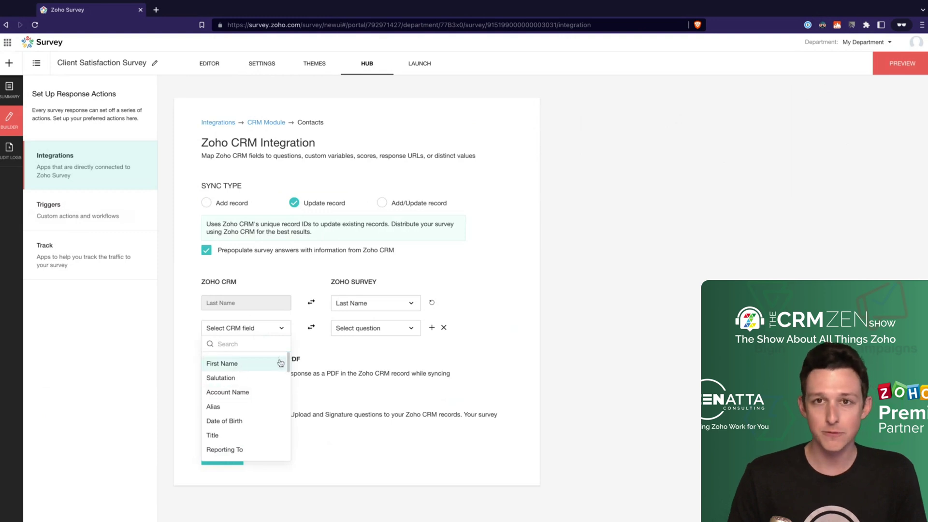
pyautogui.click(238, 364)
pyautogui.click(393, 328)
pyautogui.click(371, 413)
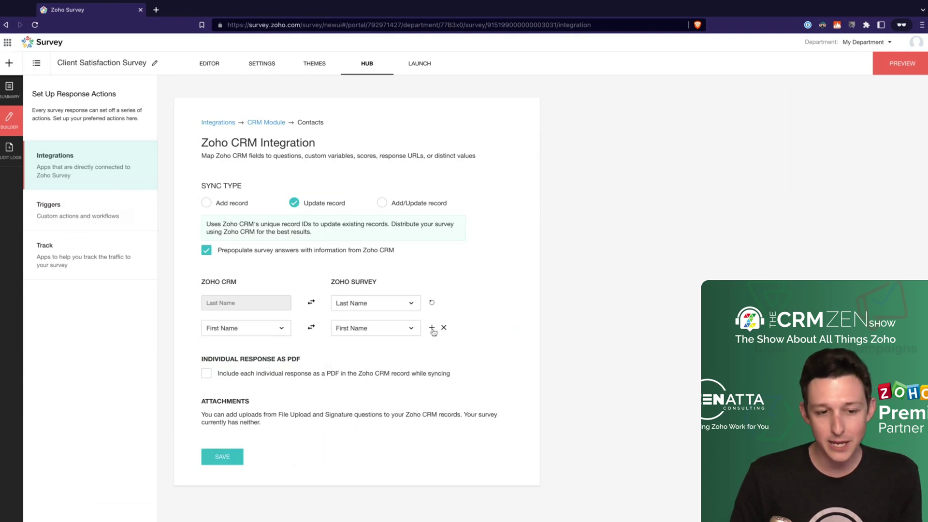
# Add a row mapping CRM Email to the 'Please confirm your email address' question
pyautogui.click(432, 328)
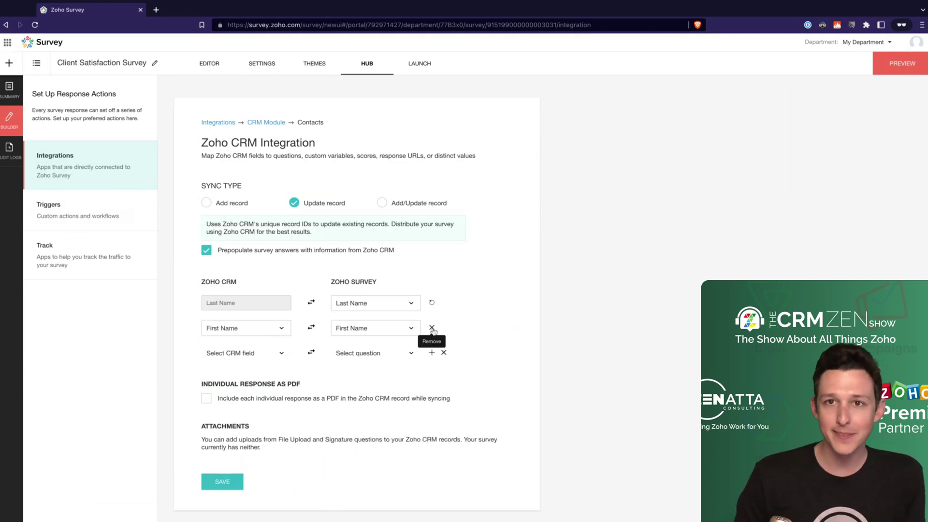
pyautogui.click(237, 355)
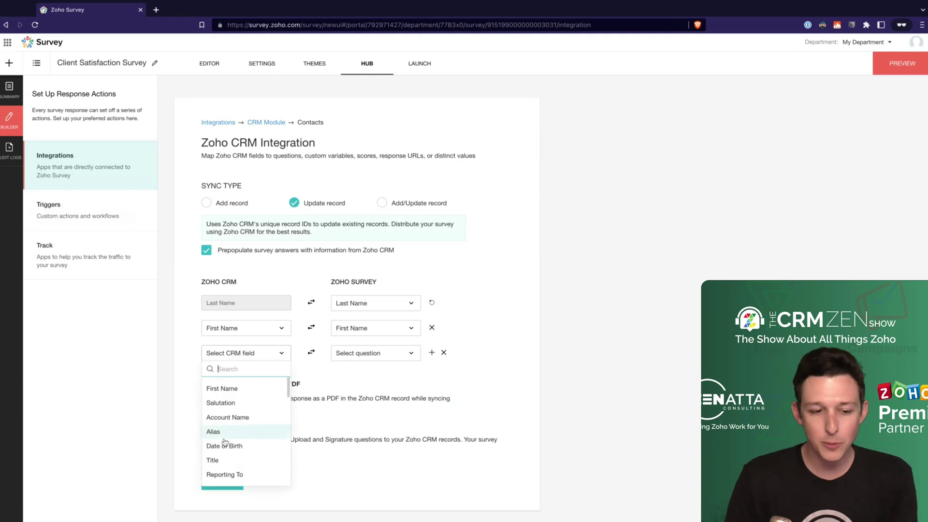
pyautogui.write('ema')
pyautogui.click(234, 386)
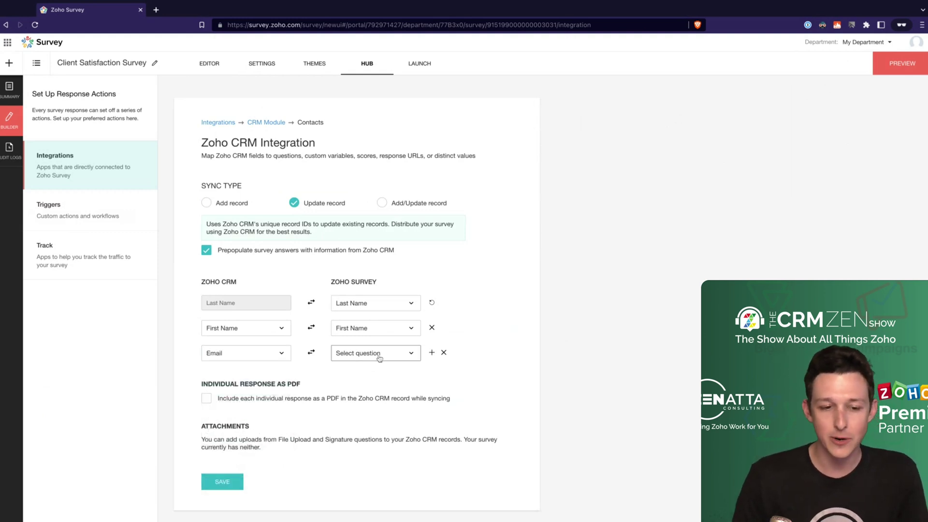
pyautogui.click(380, 357)
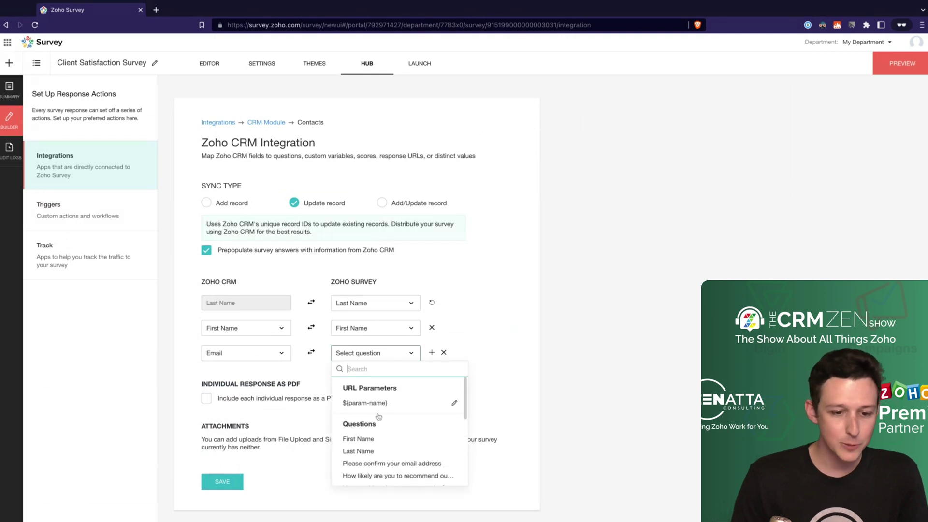
pyautogui.scroll(-2, 383, 445)
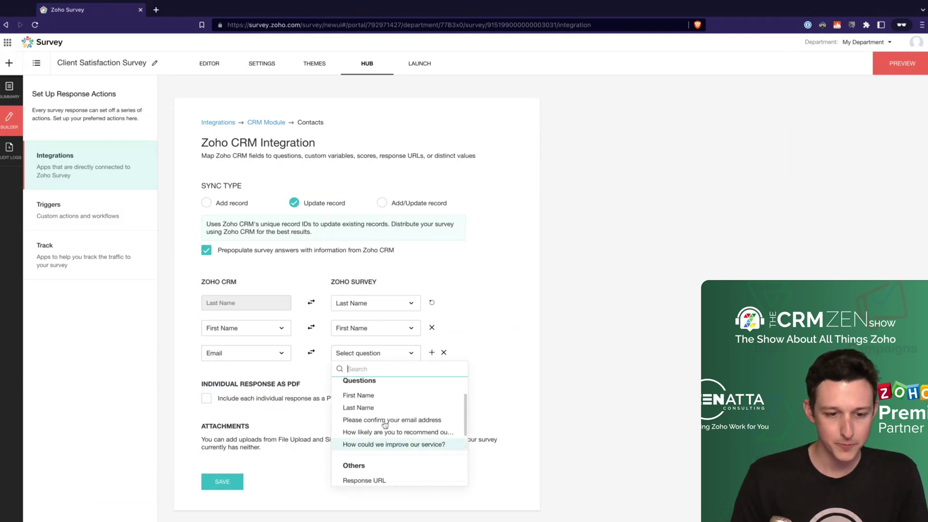
pyautogui.click(385, 421)
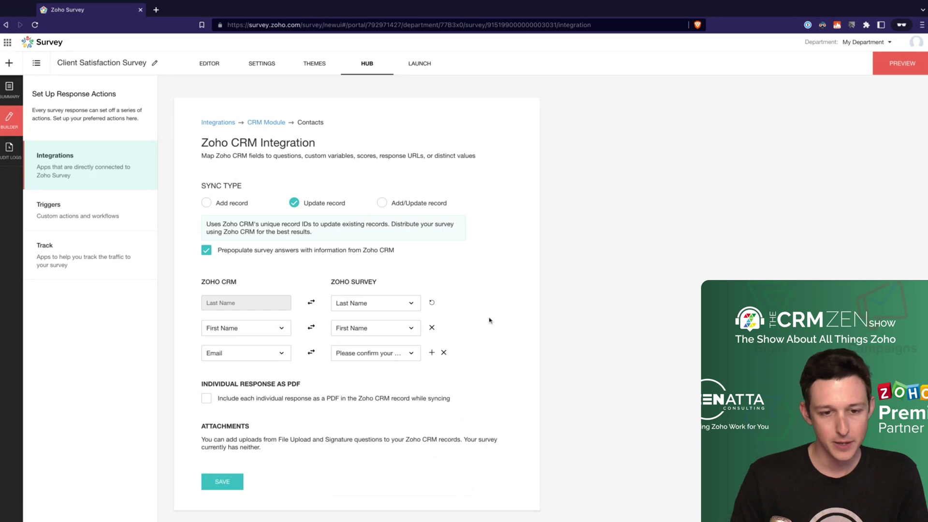
# Remove the extra empty fourth mapping row
pyautogui.click(432, 354)
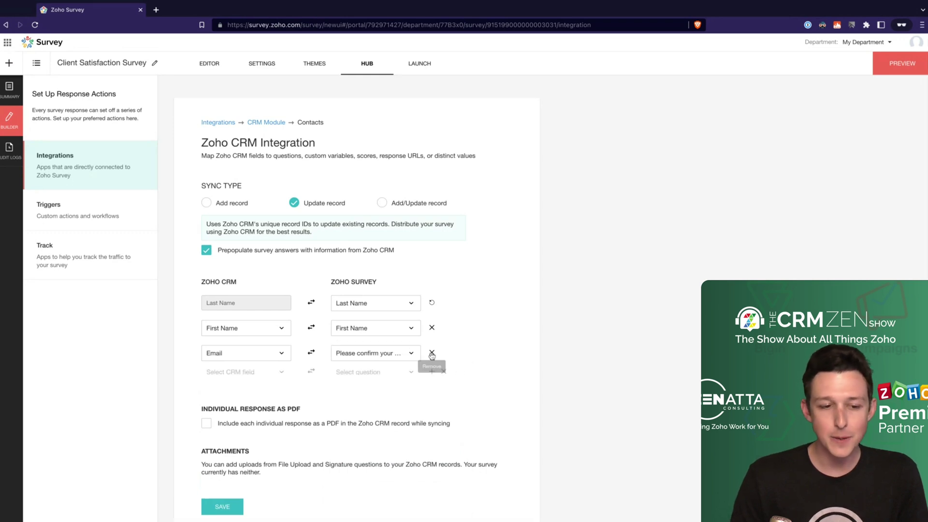
pyautogui.click(253, 383)
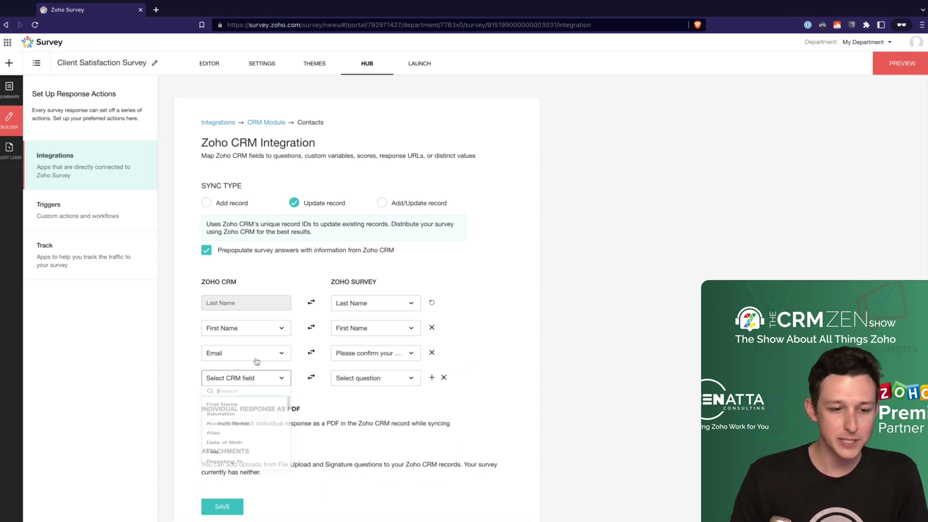
pyautogui.scroll(-10, 247, 417)
pyautogui.scroll(-12, 244, 422)
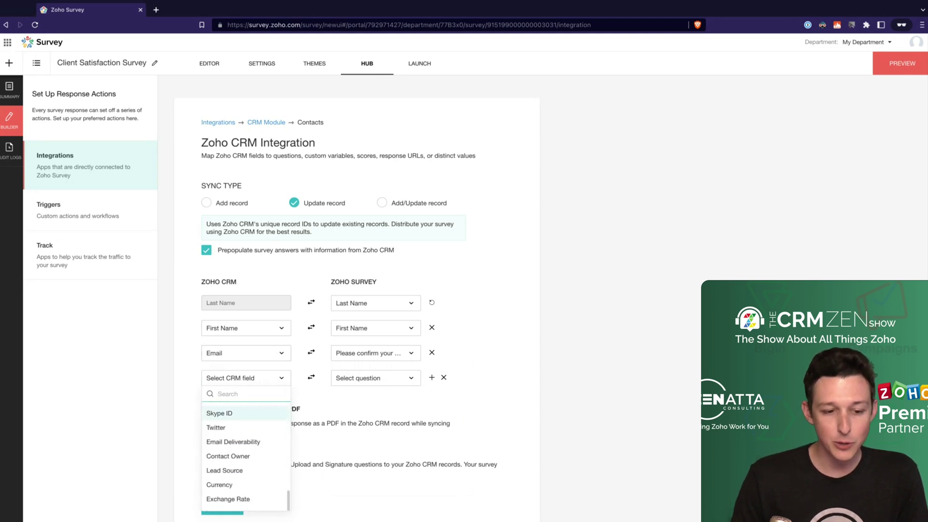
pyautogui.click(467, 389)
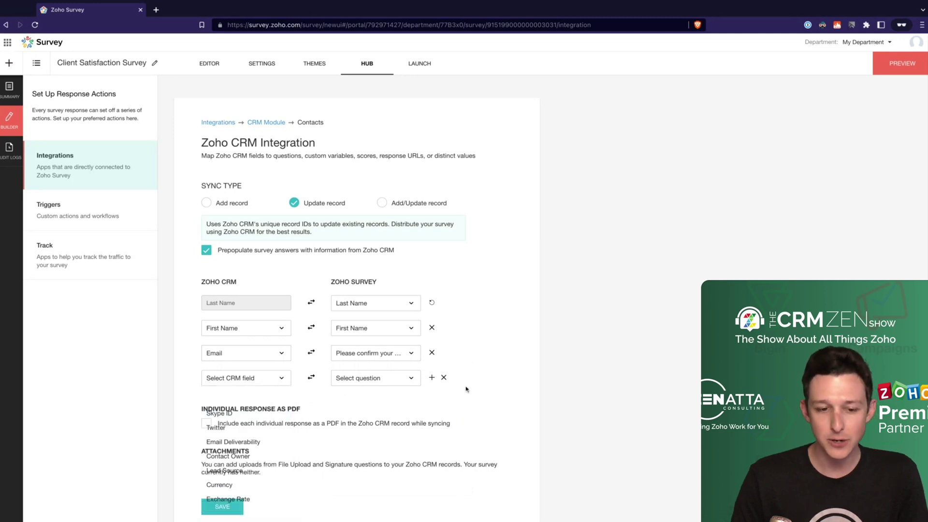
pyautogui.click(444, 369)
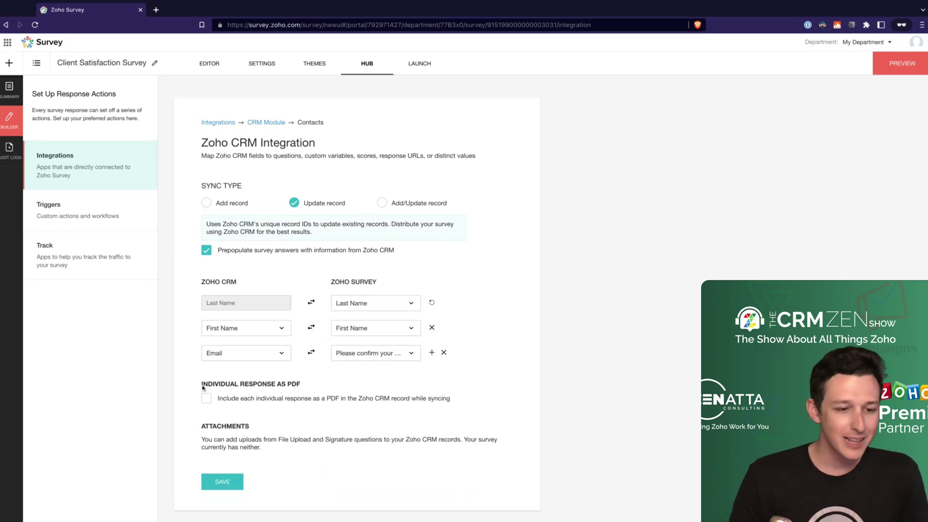
pyautogui.moveTo(202, 384); pyautogui.dragTo(275, 384)
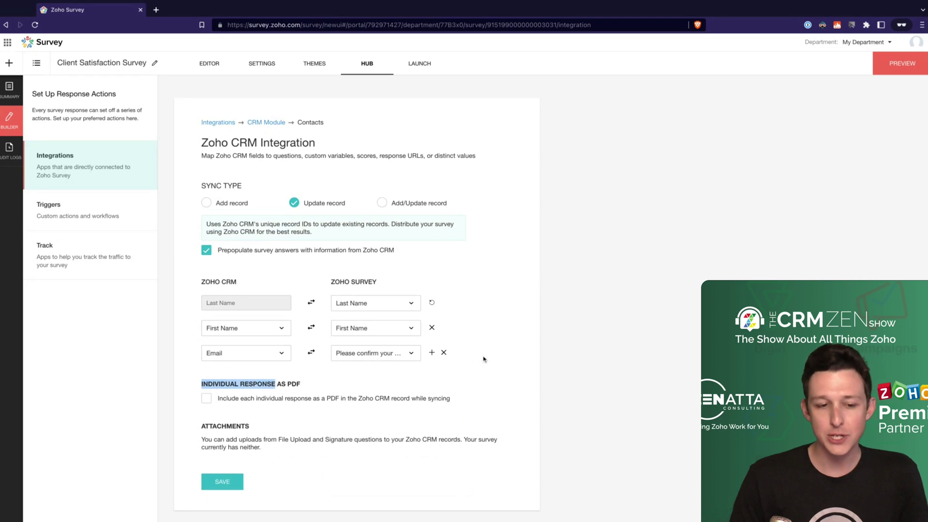
# Save the Contacts integration with its Update record setting and three field mappings
pyautogui.click(483, 360)
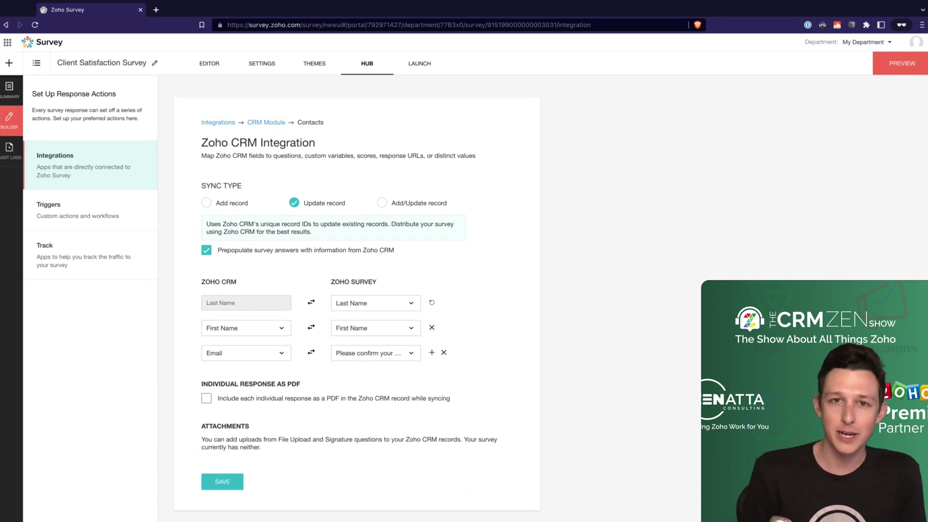
pyautogui.click(218, 483)
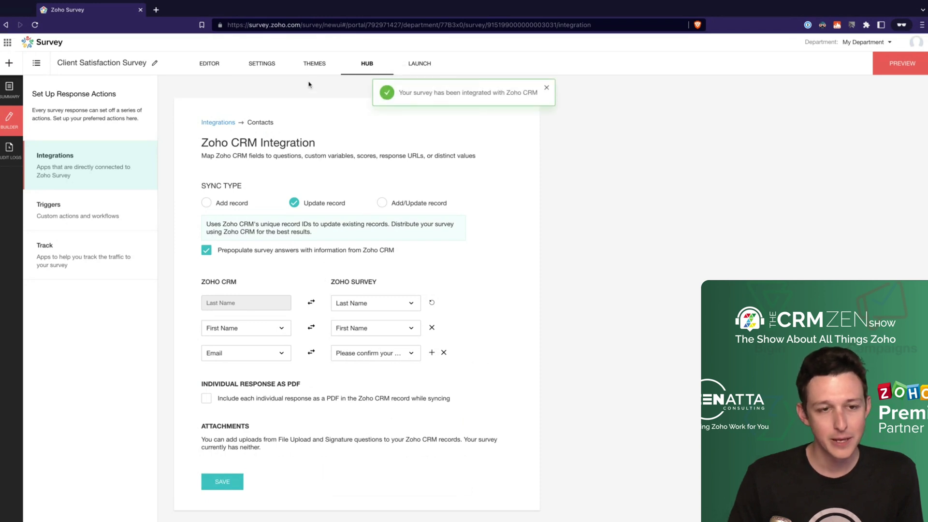
# Open Zoho CRM in a new tab and go to Setup > Modules and Fields > Contacts layouts
pyautogui.click(156, 10)
pyautogui.write('crm')
pyautogui.press('Return')
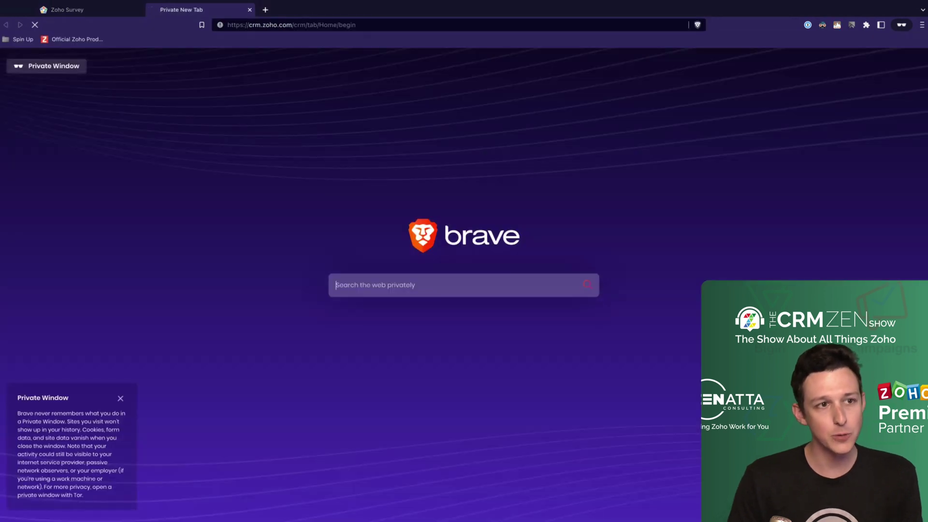
pyautogui.click(119, 12)
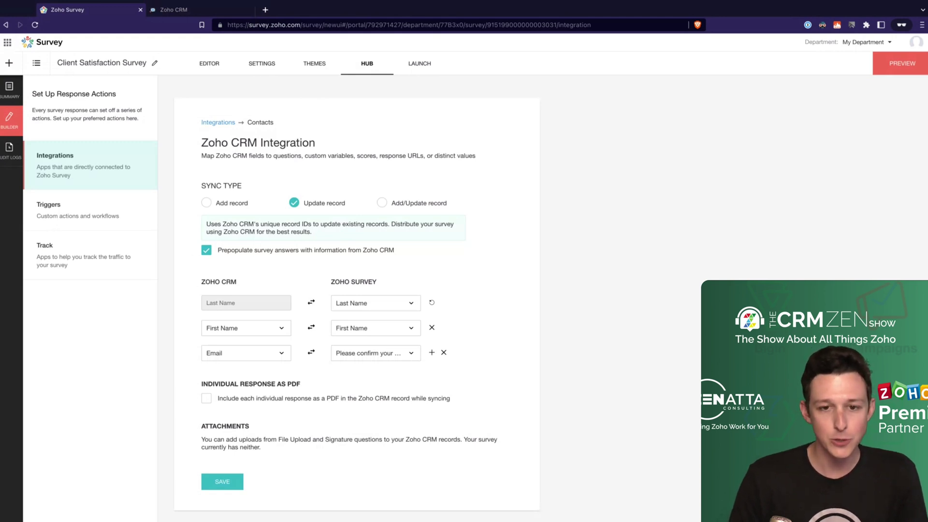
pyautogui.click(194, 10)
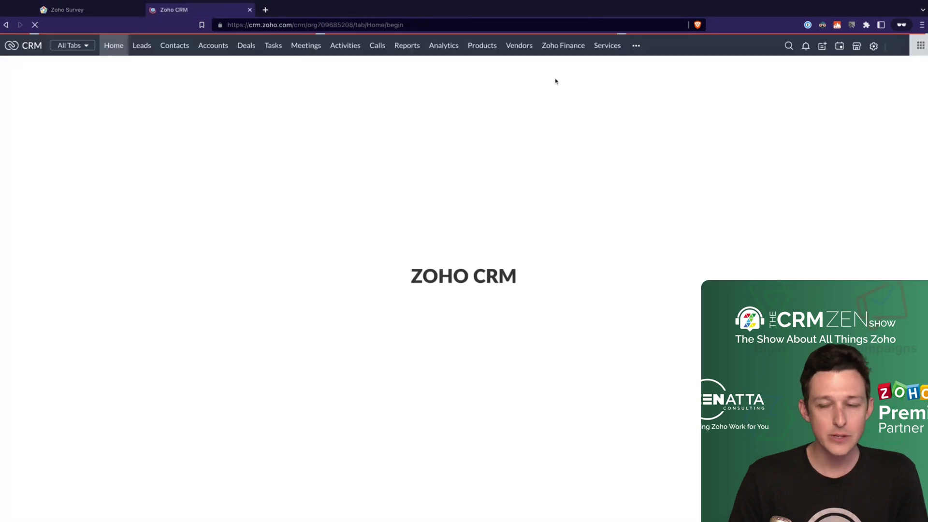
pyautogui.click(873, 46)
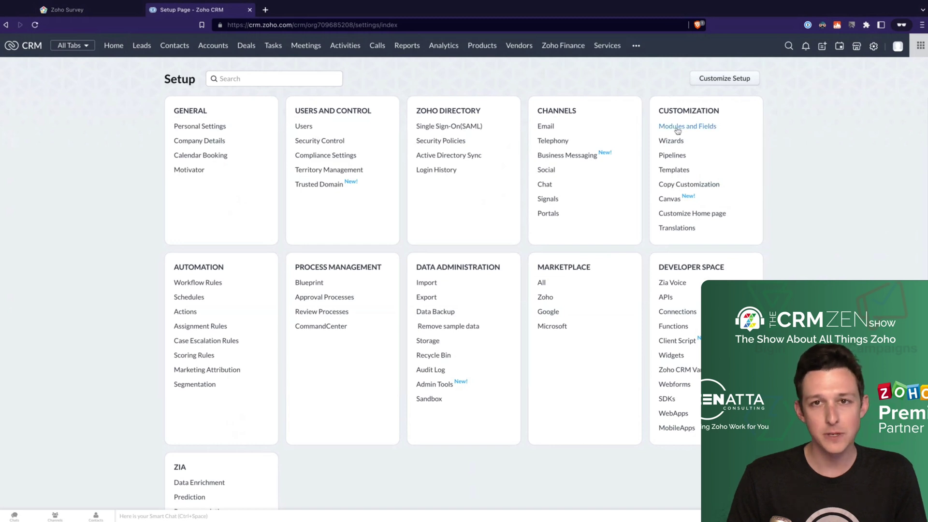
pyautogui.click(676, 128)
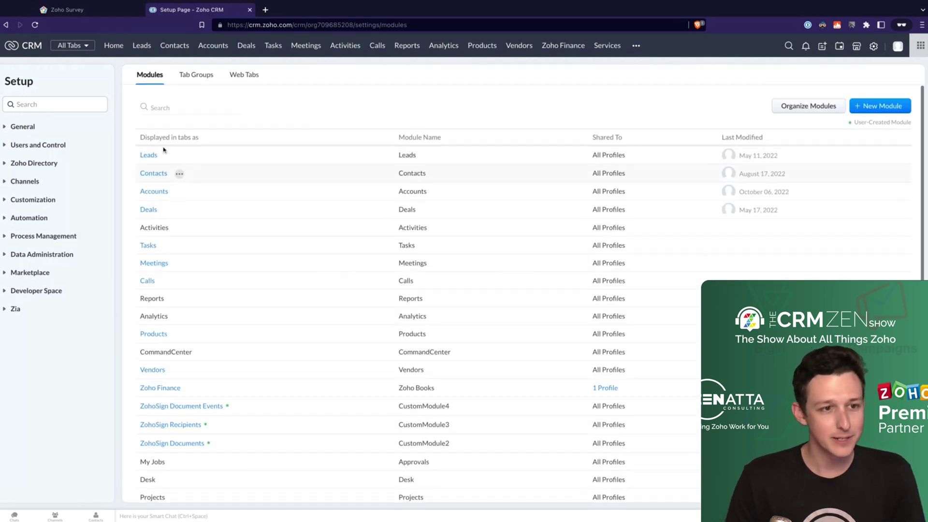
pyautogui.click(154, 173)
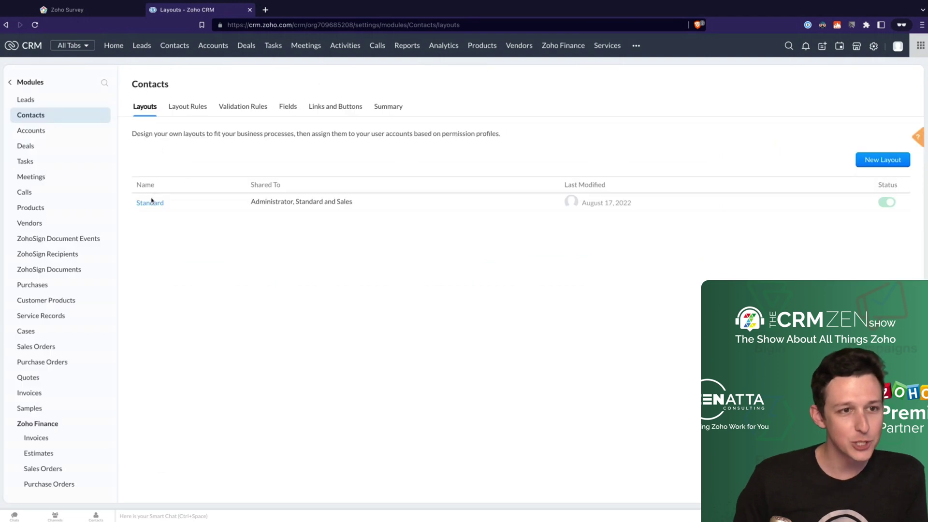
# In the Standard Contacts layout, drop a new Pick List field below Products
pyautogui.click(153, 204)
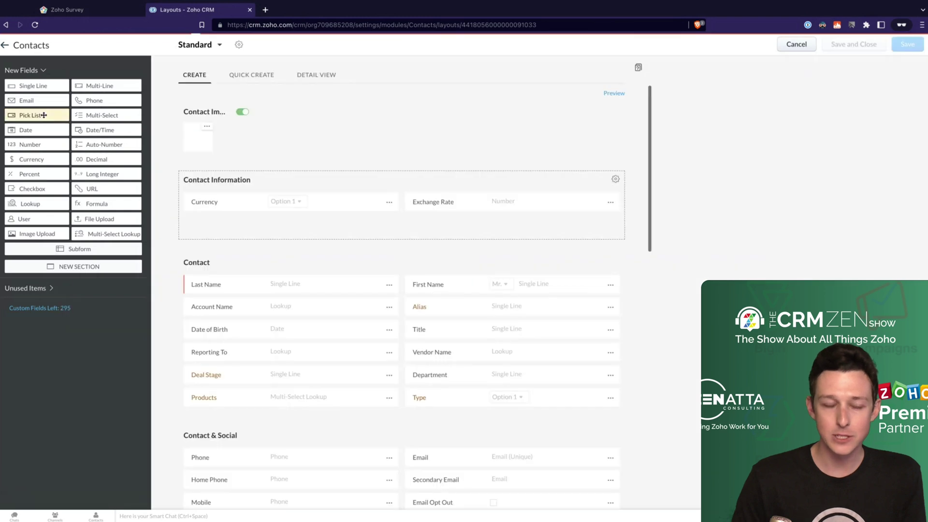
pyautogui.scroll(-3, 301, 202)
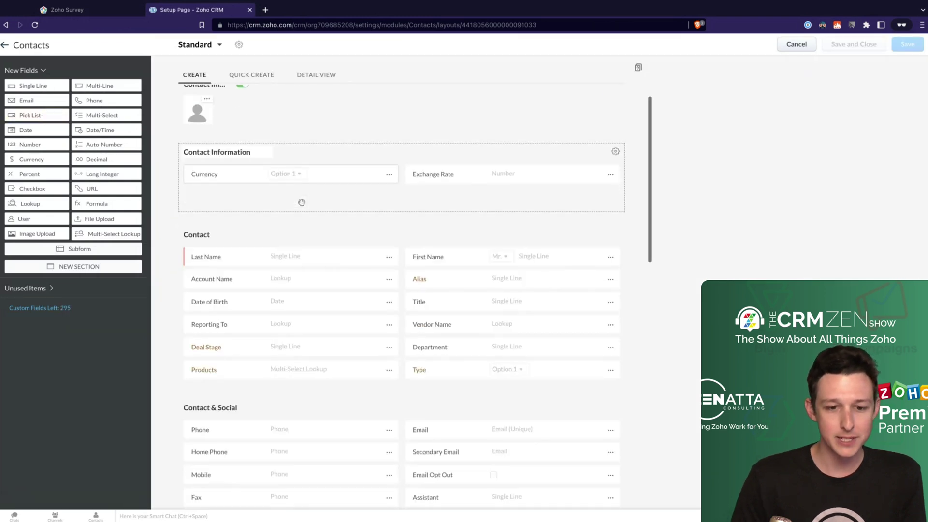
pyautogui.scroll(-1, 174, 205)
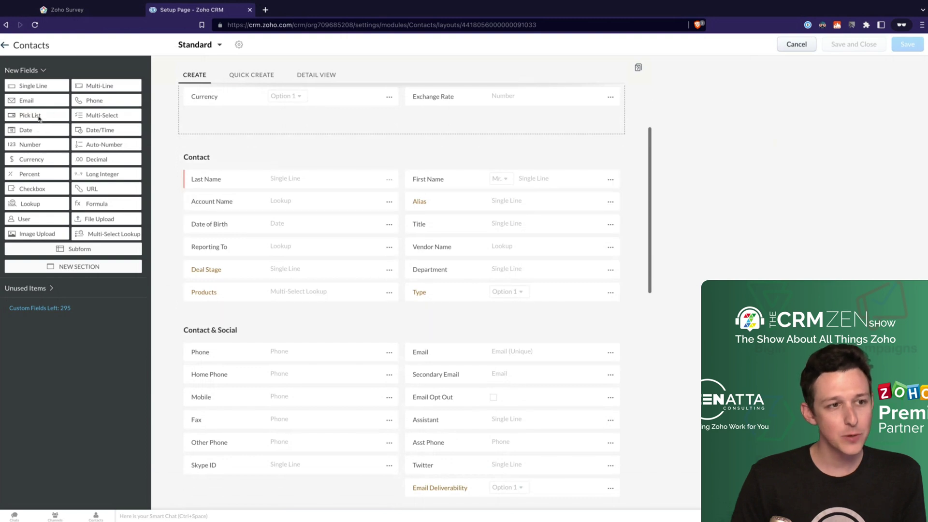
pyautogui.moveTo(41, 117); pyautogui.dragTo(261, 313)
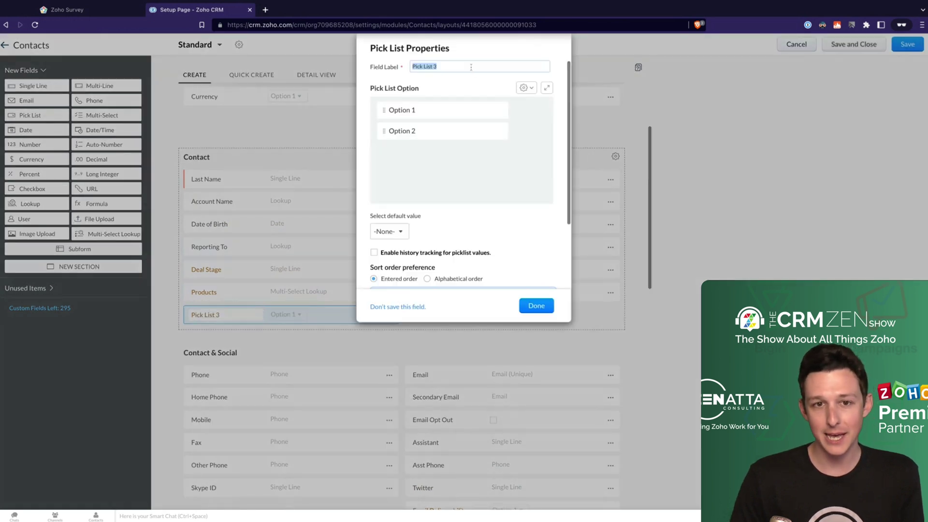
# Label the pick list field NPS and enter options 1 through 5
pyautogui.tripleClick(462, 67)
pyautogui.write('N')
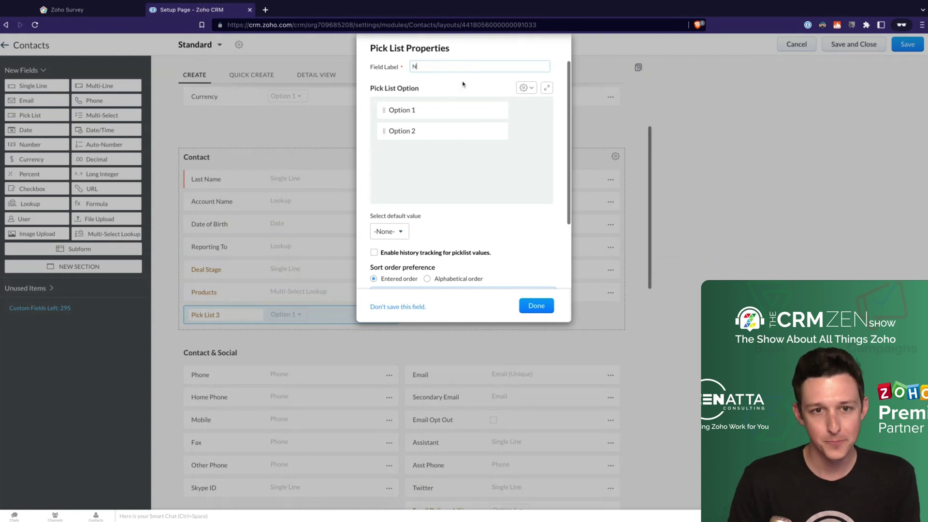
pyautogui.write('psPS')
pyautogui.moveTo(515, 132)
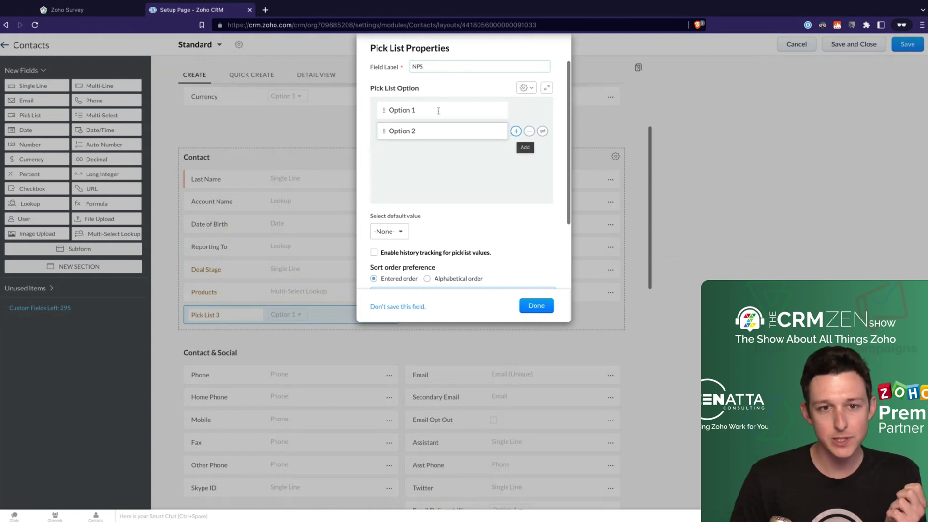
pyautogui.click(516, 132)
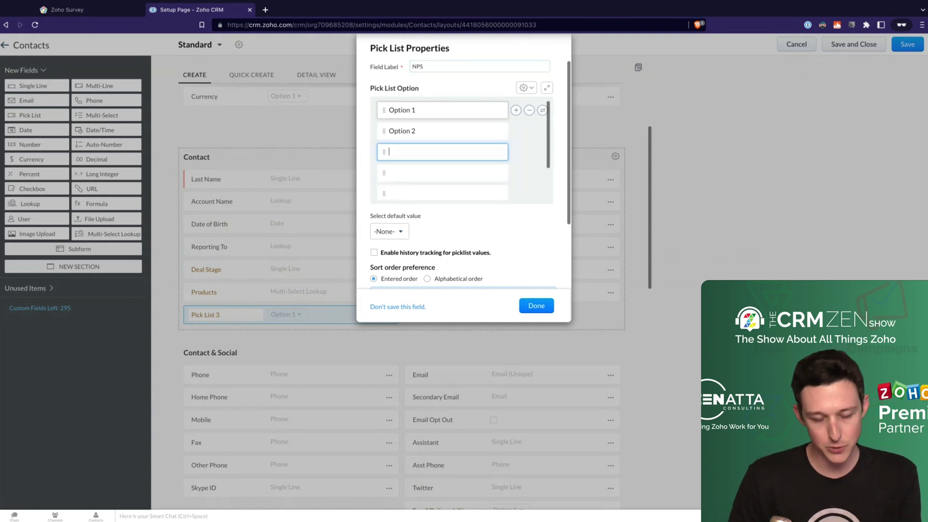
pyautogui.click(436, 111)
pyautogui.write('1')
pyautogui.click(434, 127)
pyautogui.write('2')
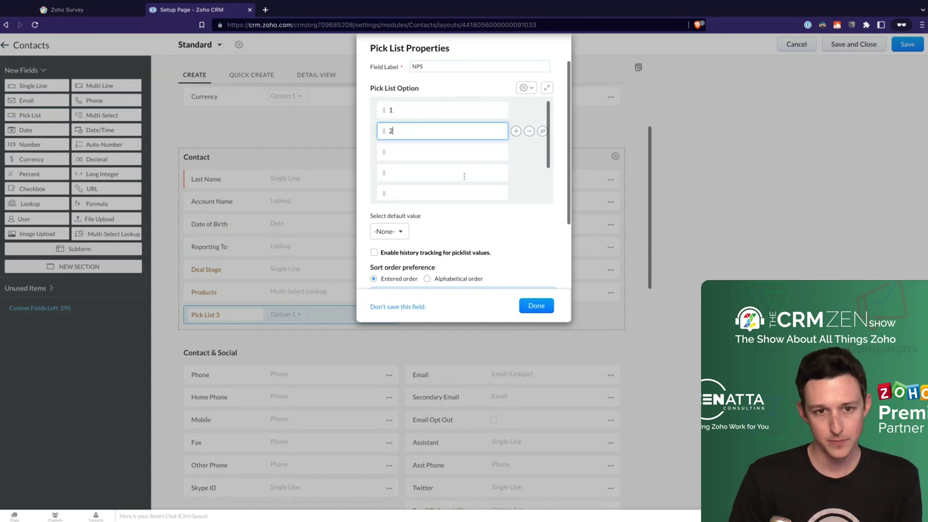
pyautogui.press('Tab')
pyautogui.write('3')
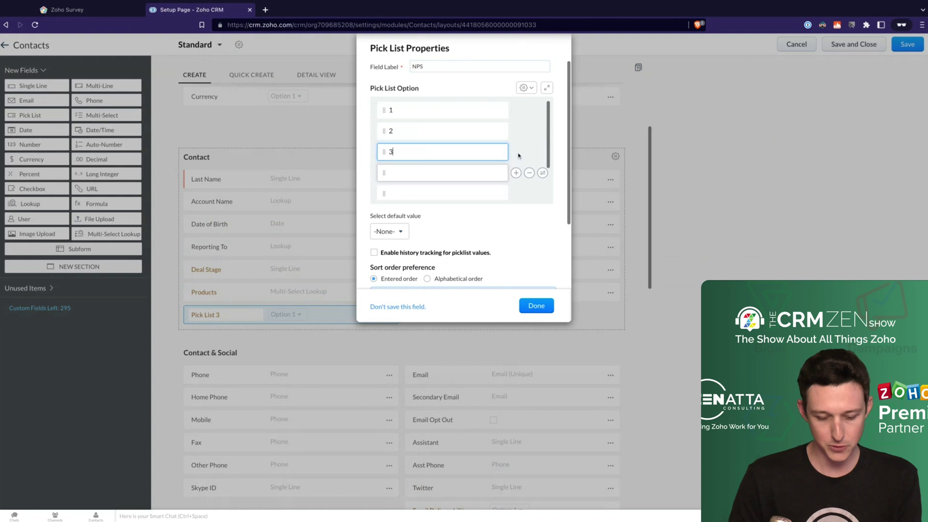
pyautogui.press('Tab')
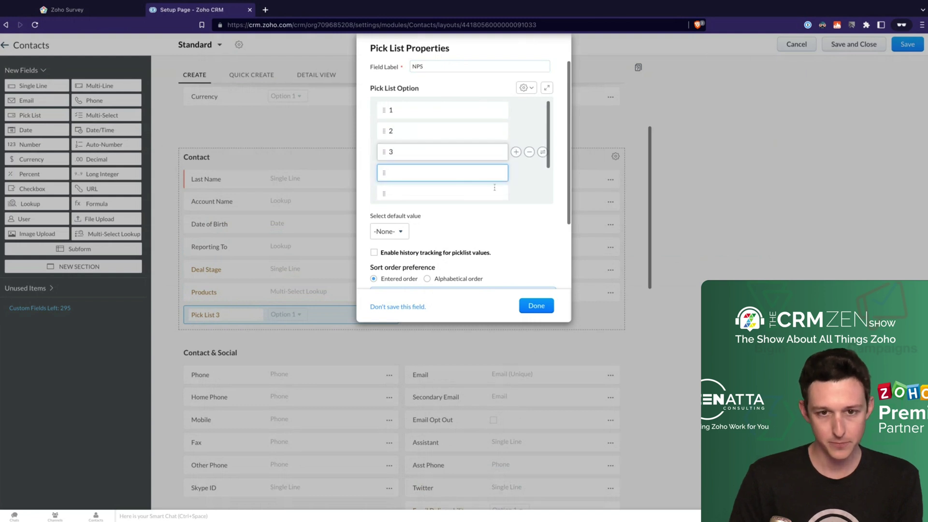
pyautogui.write('4')
pyautogui.press('Tab')
pyautogui.write('5')
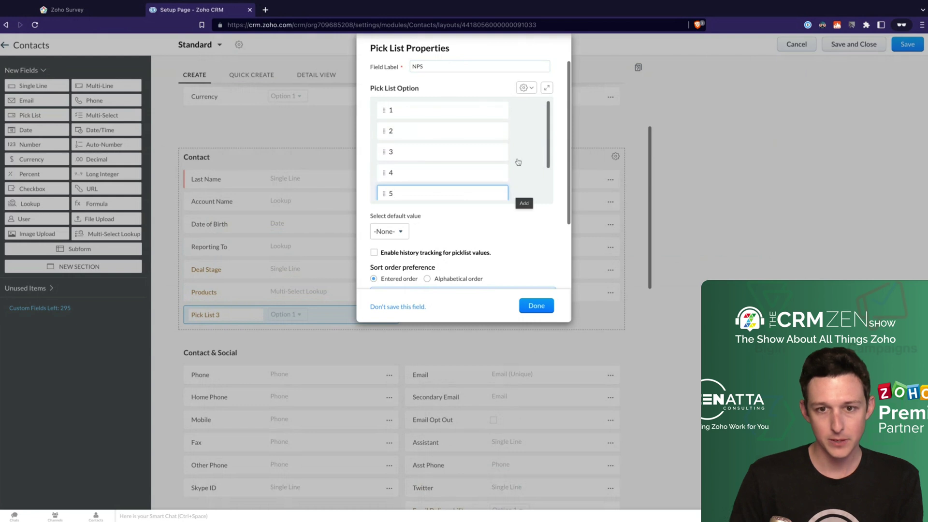
pyautogui.press('Return')
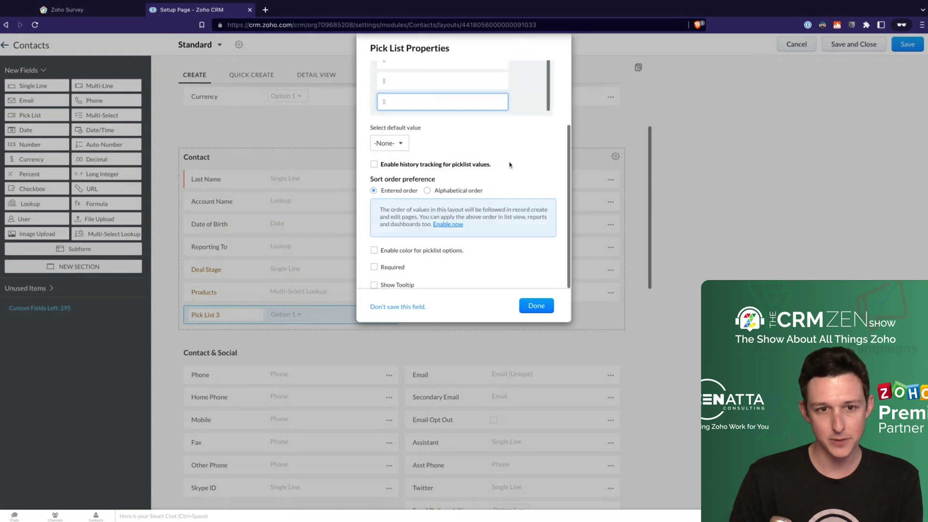
# Add options 6 through 10, finish the NPS field and save the layout
pyautogui.scroll(-2, 511, 165)
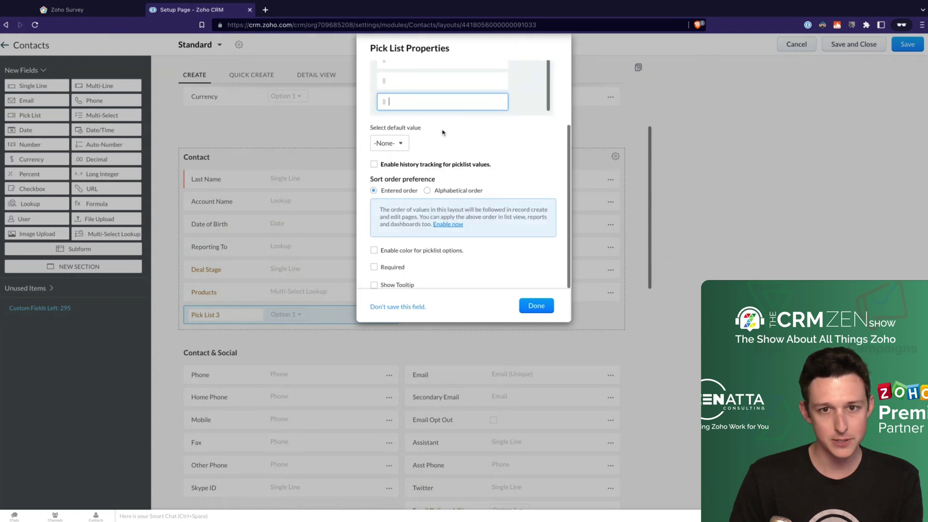
pyautogui.scroll(2, 442, 132)
pyautogui.scroll(1, 441, 130)
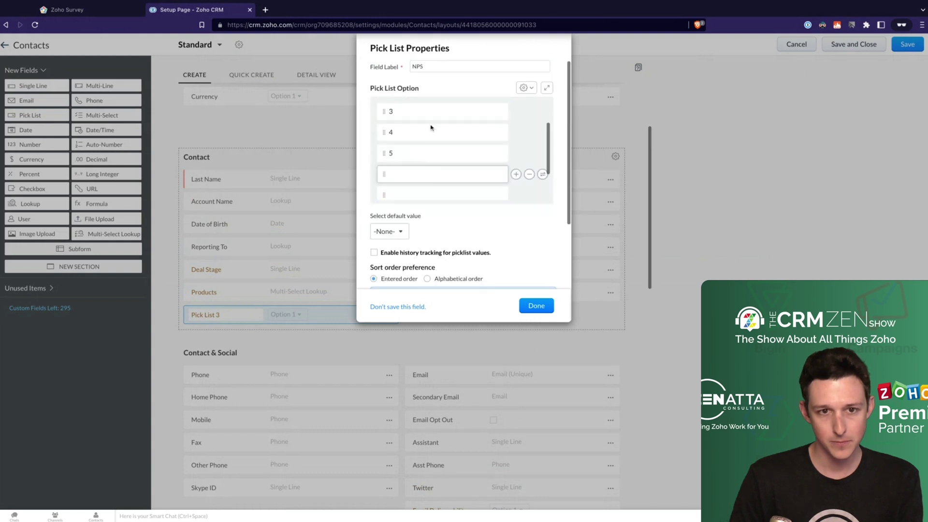
pyautogui.scroll(1, 423, 167)
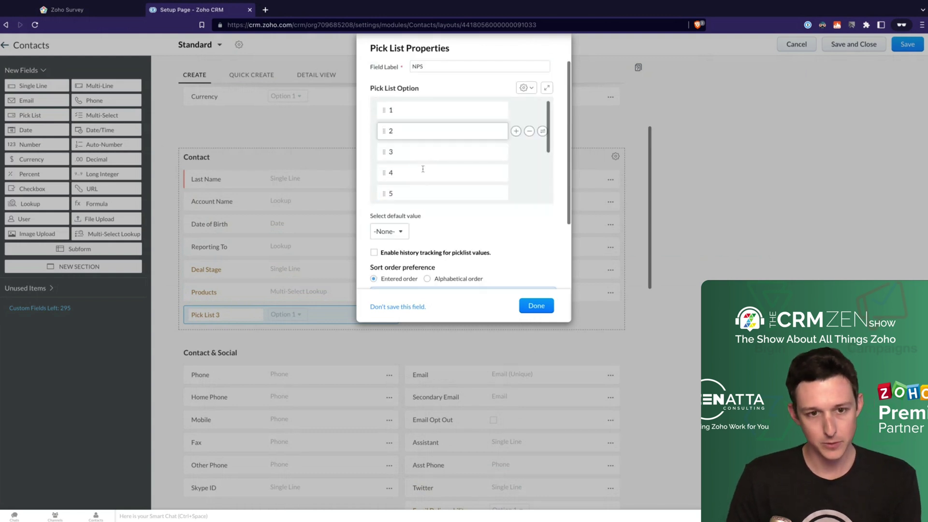
pyautogui.click(421, 176)
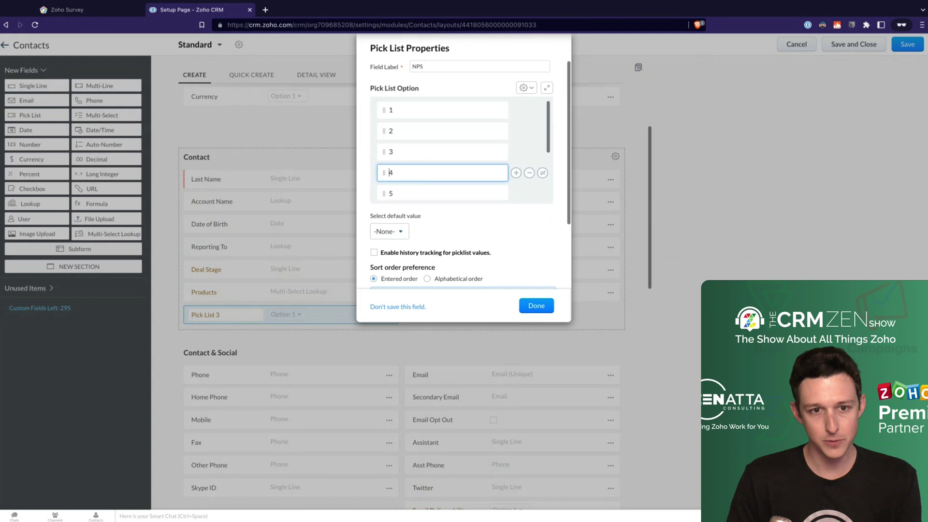
pyautogui.scroll(-2, 423, 175)
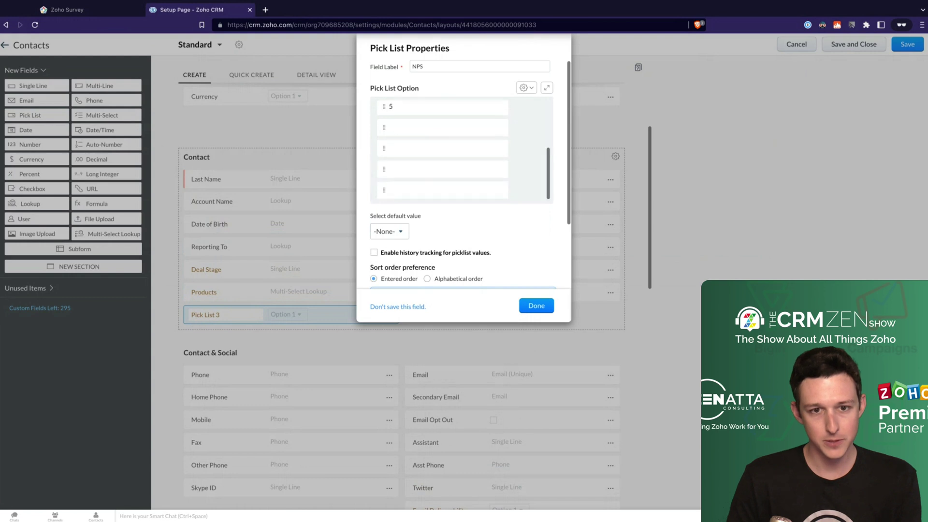
pyautogui.click(427, 126)
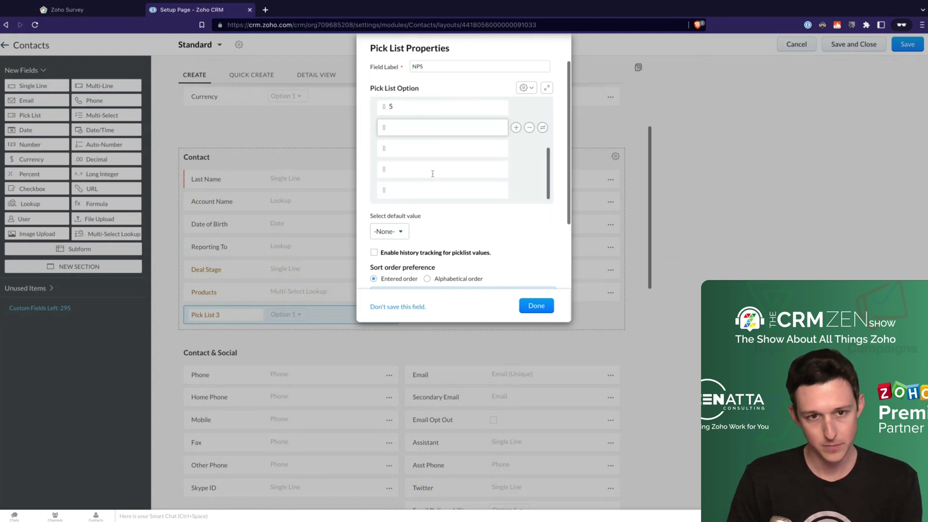
pyautogui.write('6')
pyautogui.press('Return')
pyautogui.write('7')
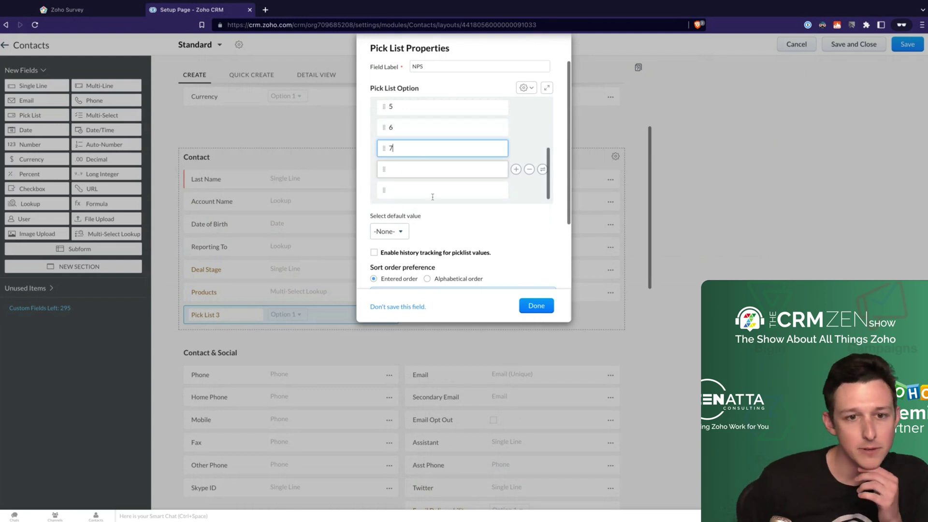
pyautogui.press('Return')
pyautogui.write('8')
pyautogui.press('Return')
pyautogui.write('9')
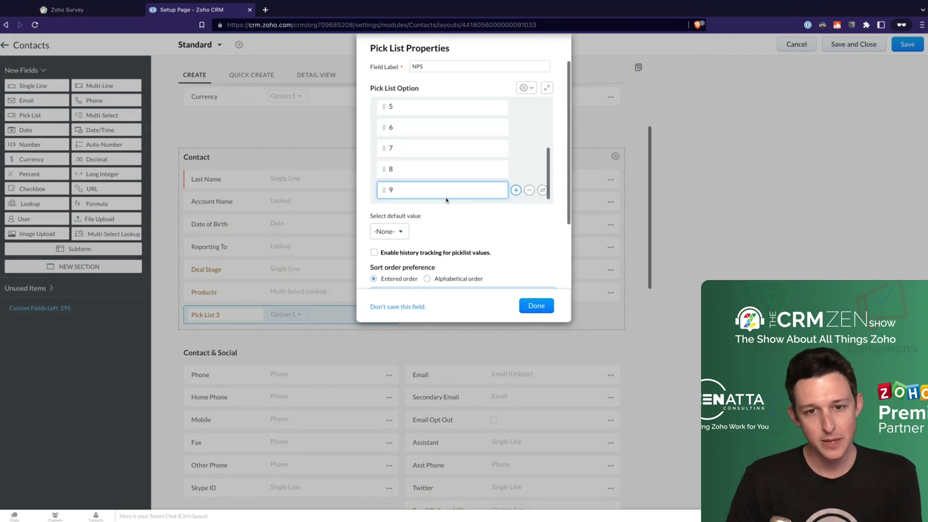
pyautogui.press('Return')
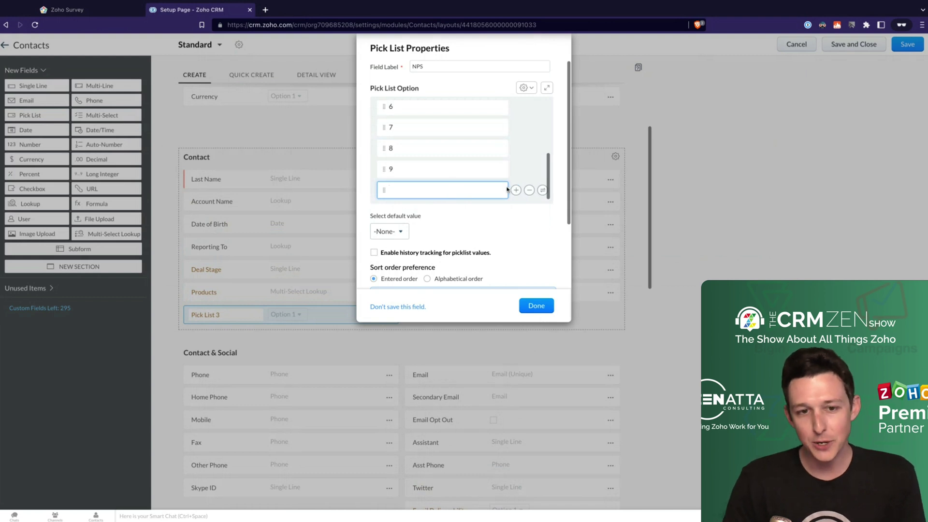
pyautogui.scroll(-1, 466, 190)
pyautogui.write('10')
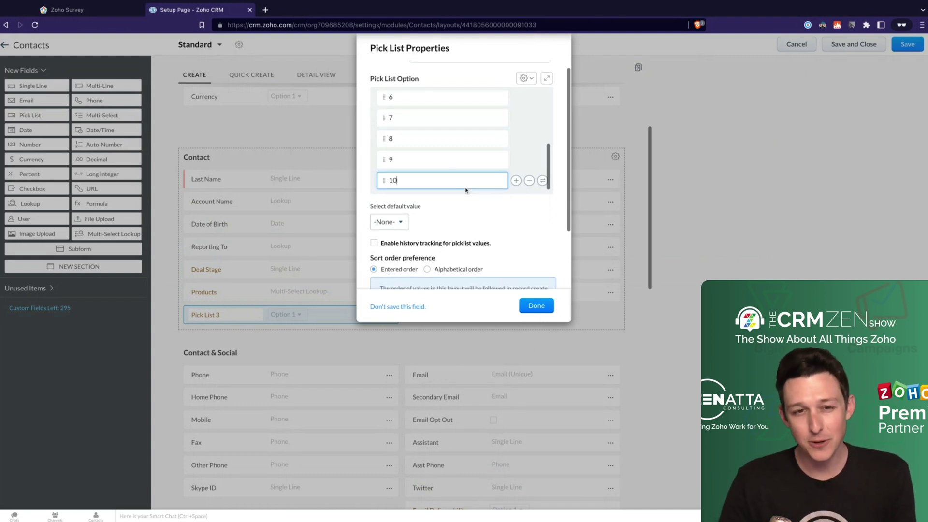
pyautogui.click(536, 309)
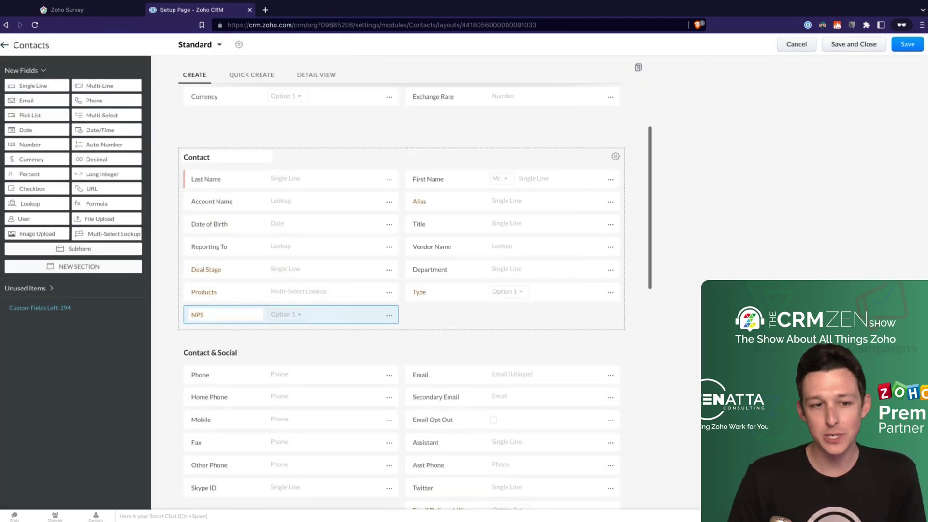
pyautogui.click(853, 44)
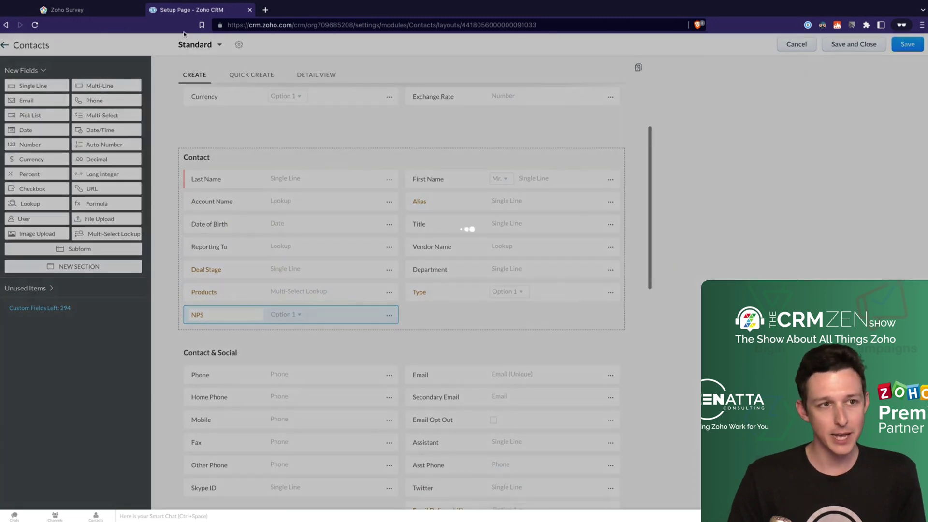
# Back in Zoho Survey, reload and reopen the Zoho CRM integration mapping for editing
pyautogui.click(110, 16)
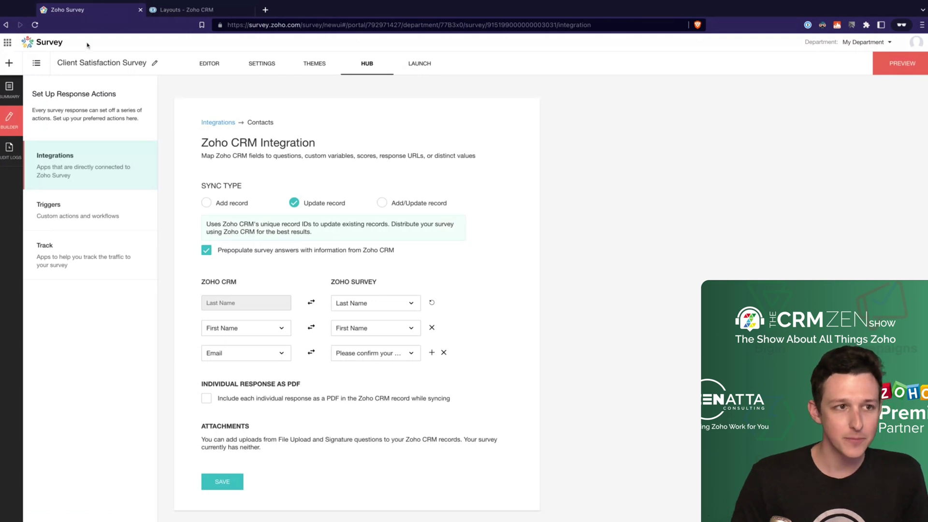
pyautogui.click(35, 25)
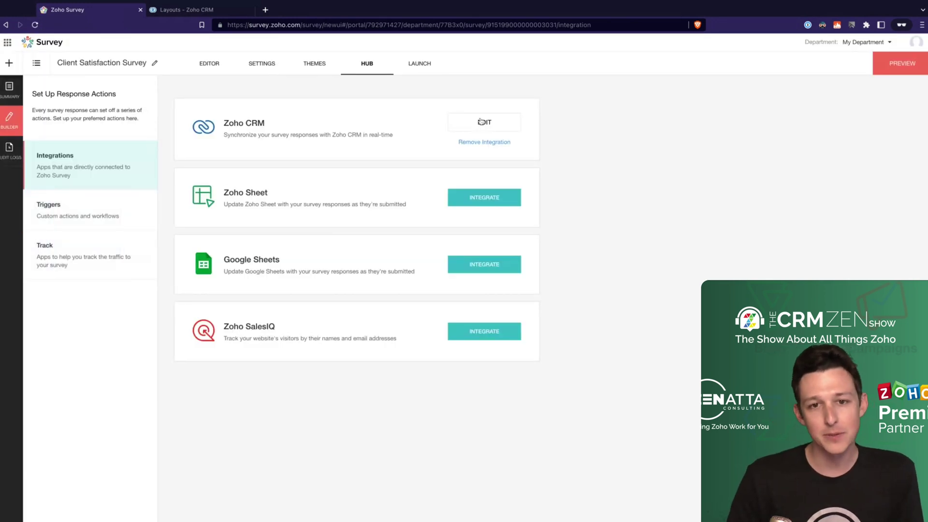
pyautogui.click(481, 122)
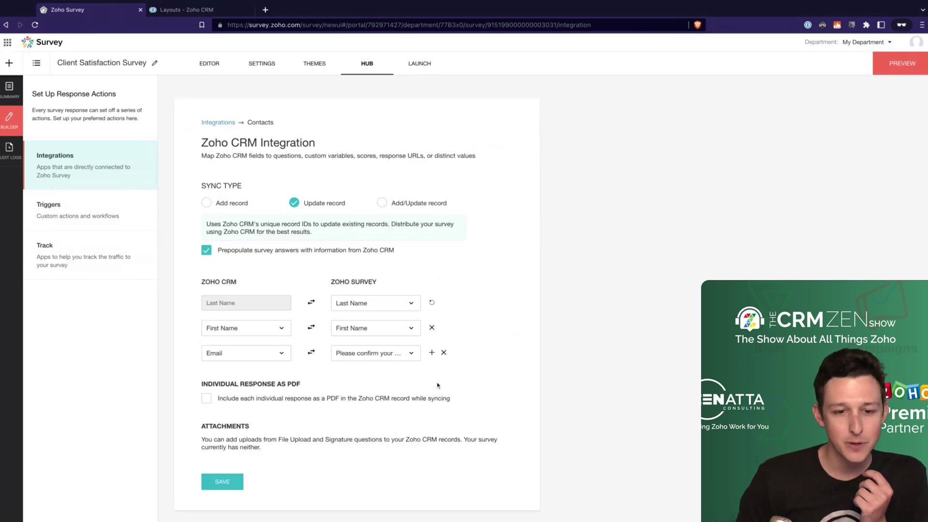
# Add a row mapping the CRM NPS field to the 'How likely are you to recommend' question
pyautogui.click(431, 353)
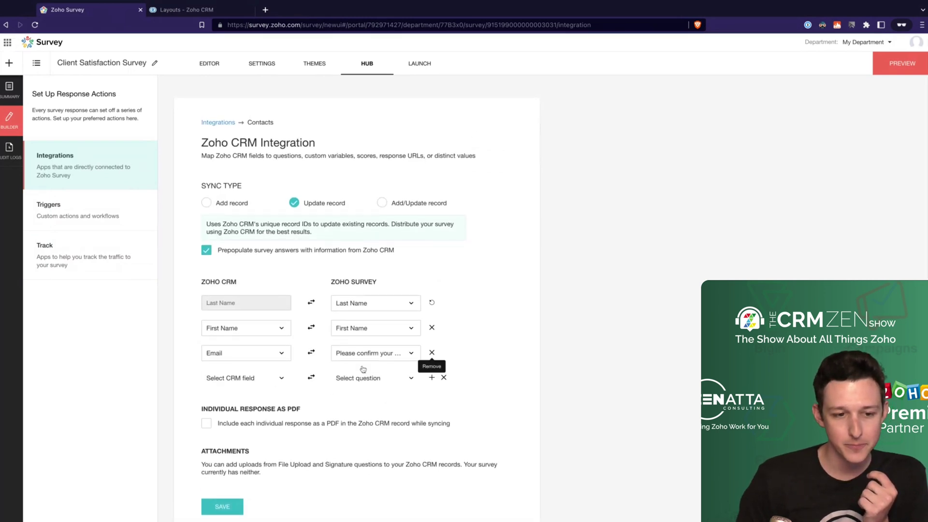
pyautogui.click(275, 380)
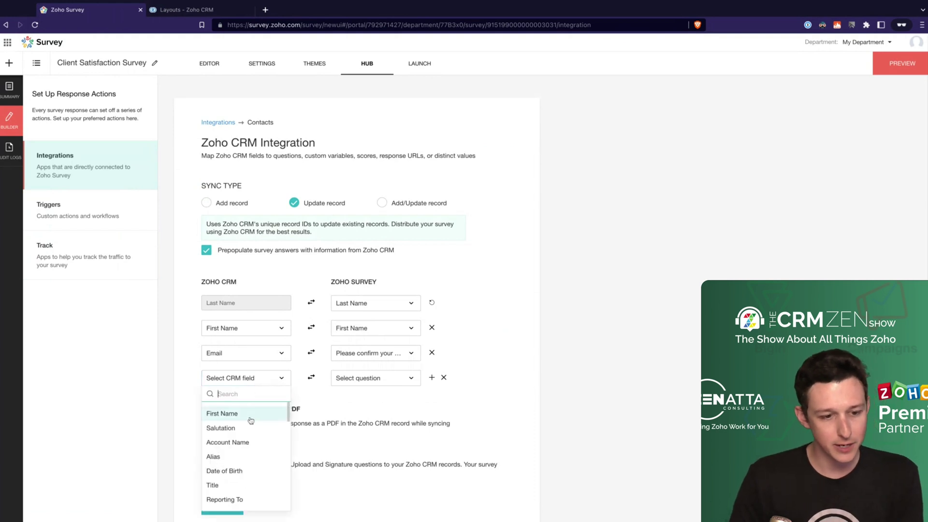
pyautogui.scroll(-10, 251, 420)
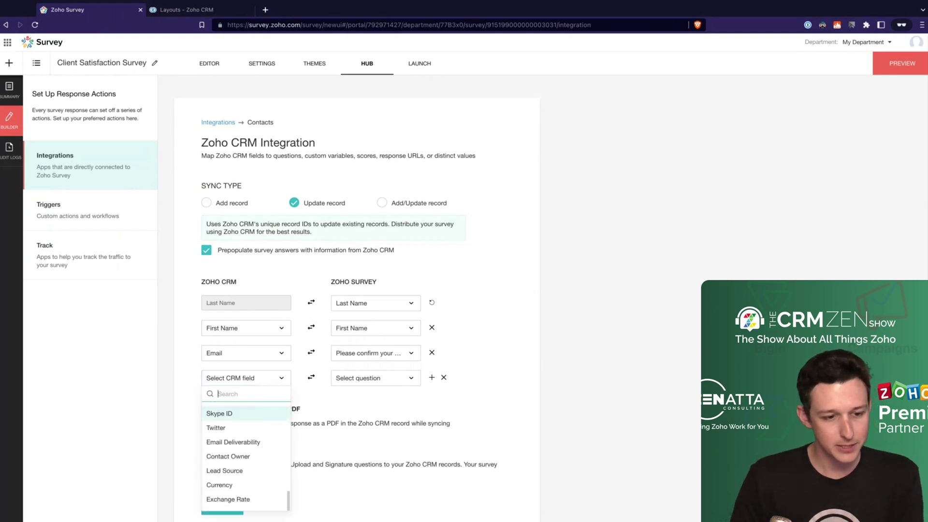
pyautogui.scroll(10, 245, 455)
pyautogui.write('np')
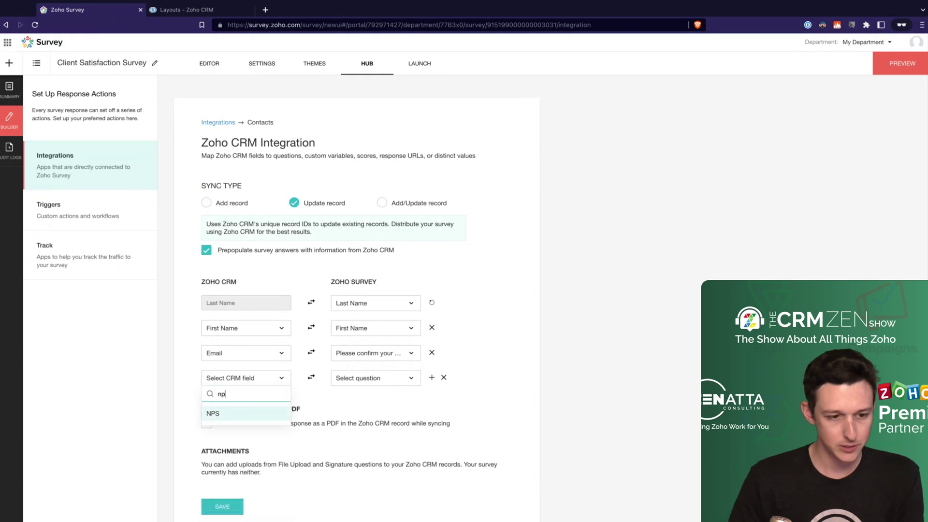
pyautogui.click(243, 416)
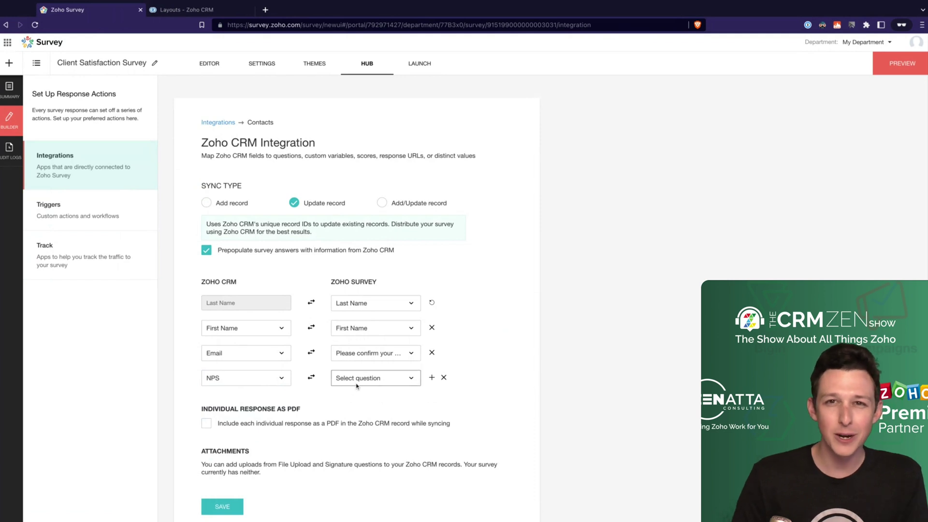
pyautogui.click(383, 382)
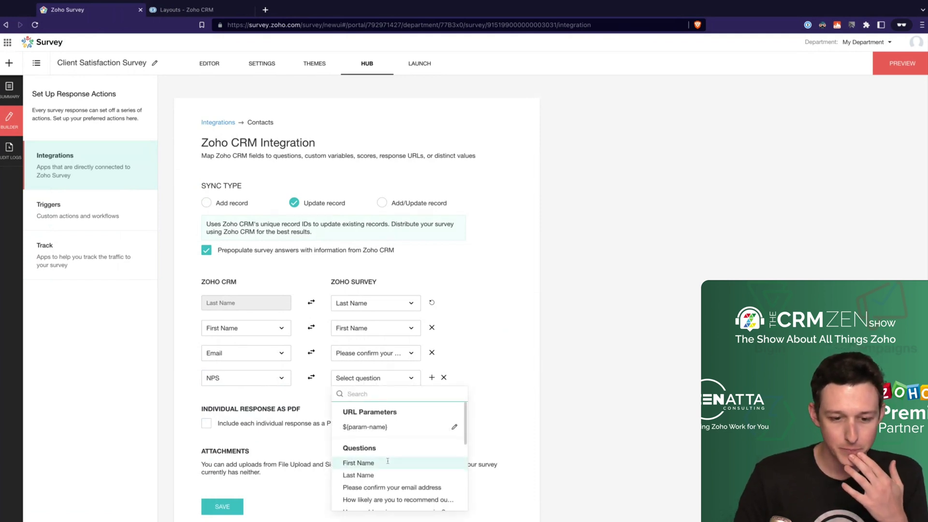
pyautogui.scroll(-3, 388, 461)
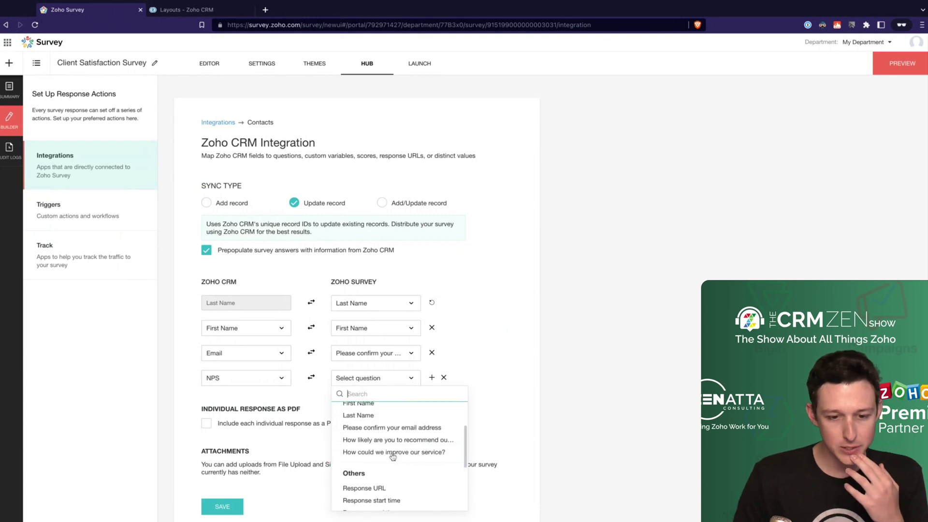
pyautogui.scroll(1, 392, 456)
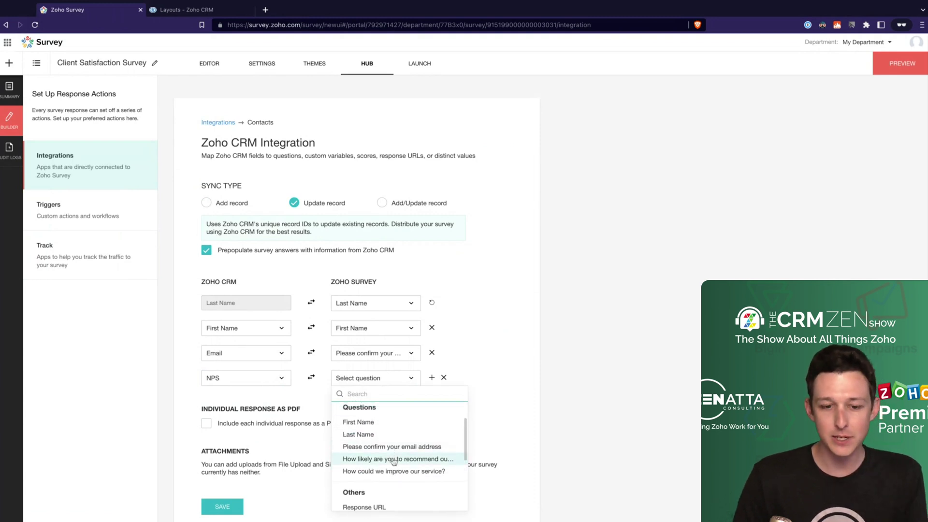
pyautogui.click(393, 459)
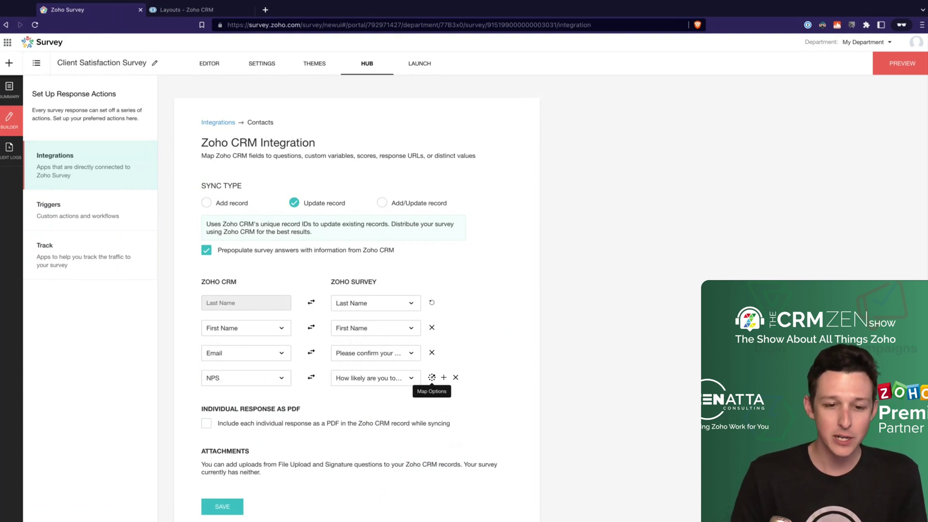
pyautogui.click(432, 378)
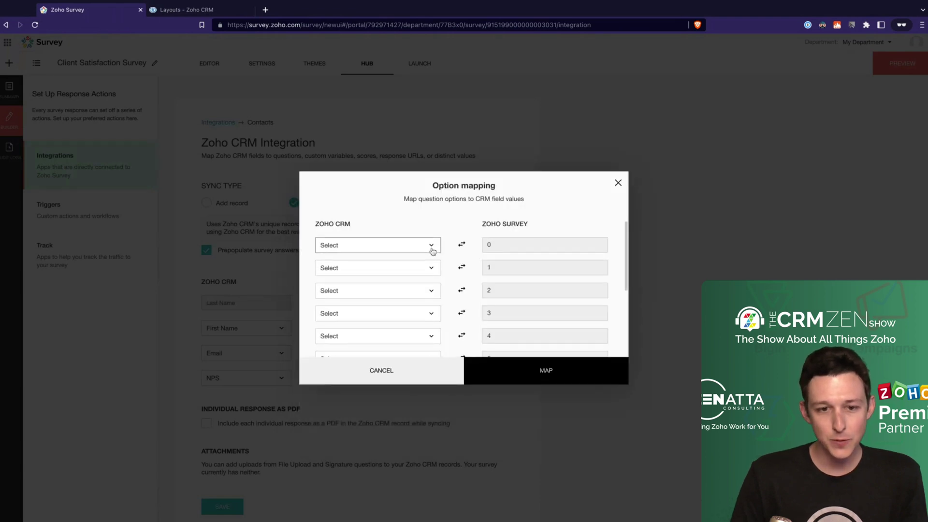
pyautogui.scroll(-1, 433, 249)
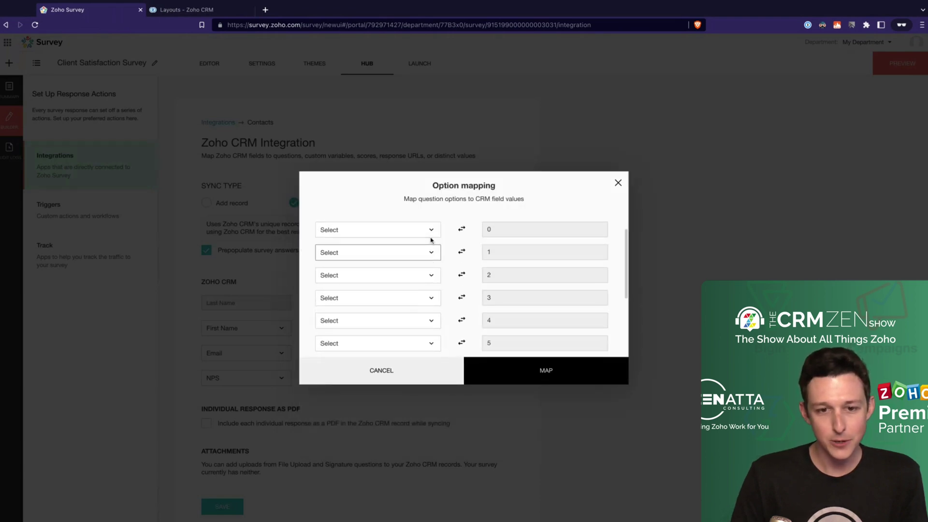
pyautogui.scroll(1, 431, 240)
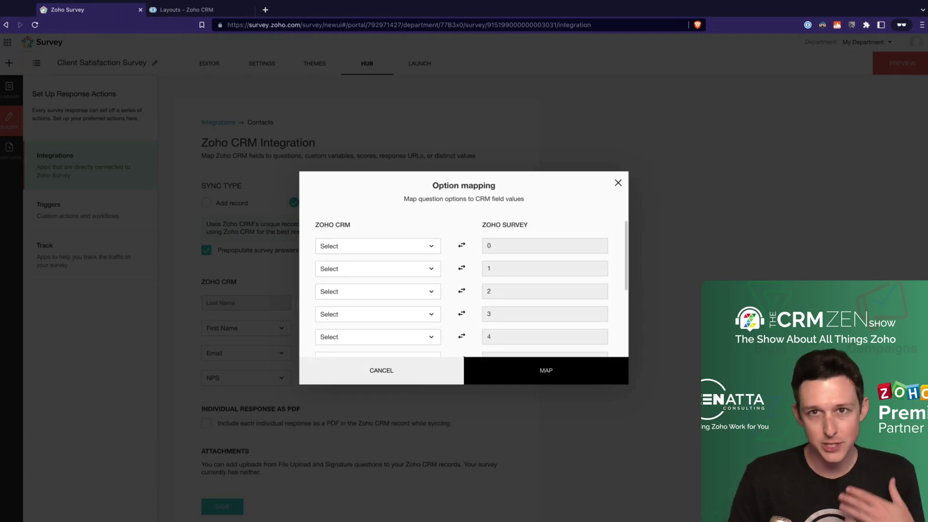
pyautogui.click(425, 247)
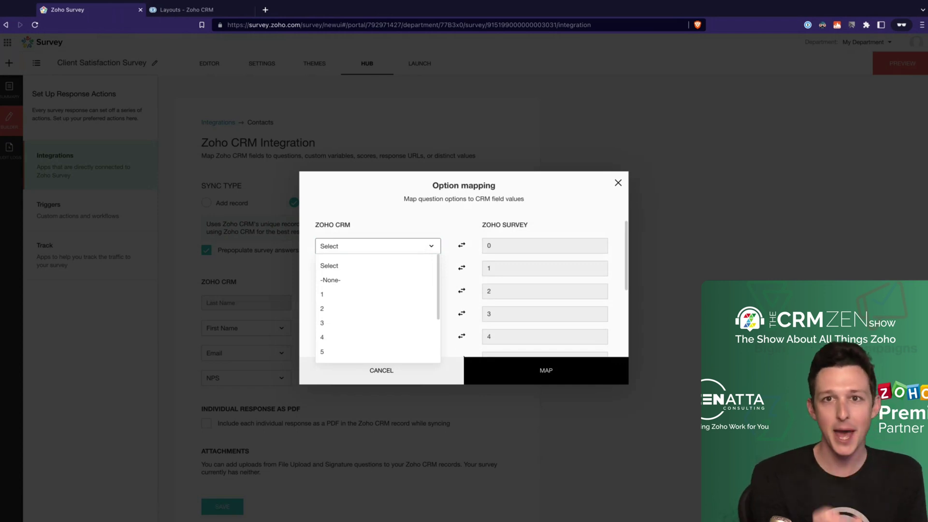
pyautogui.click(447, 216)
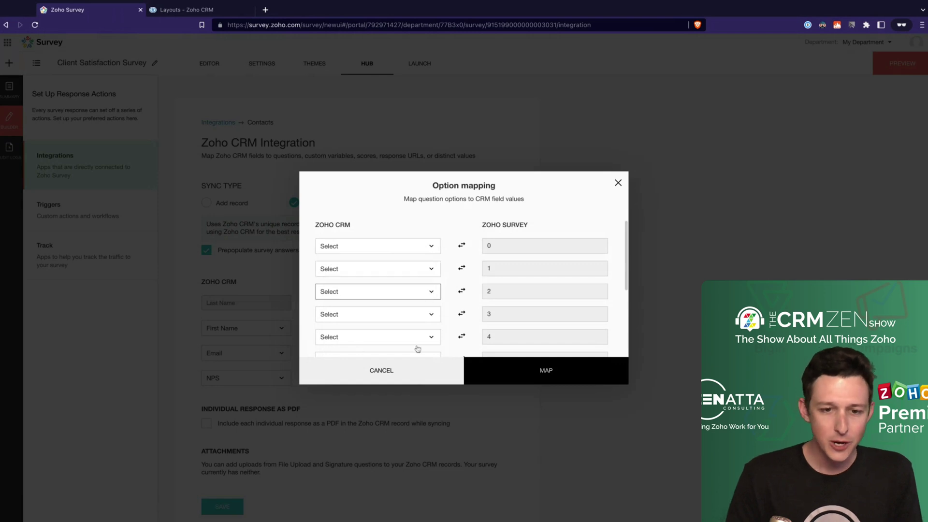
pyautogui.scroll(-4, 600, 207)
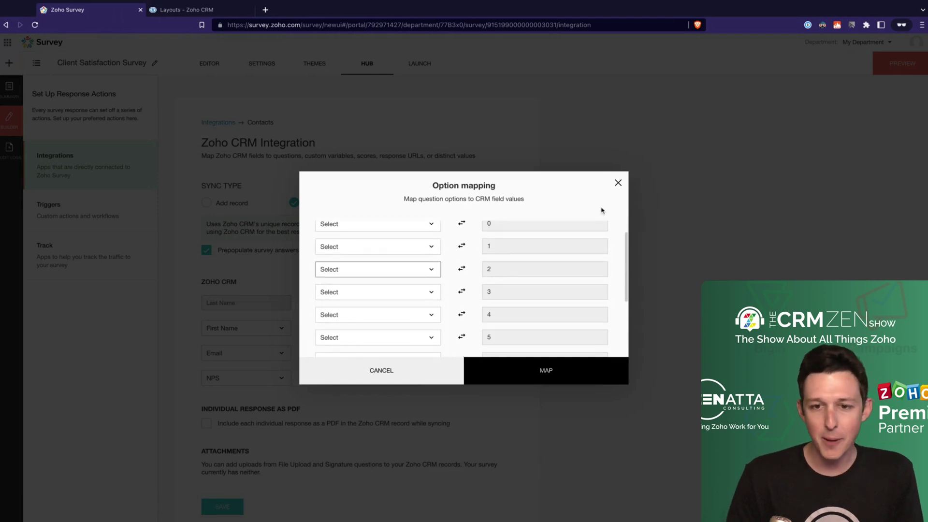
pyautogui.click(617, 184)
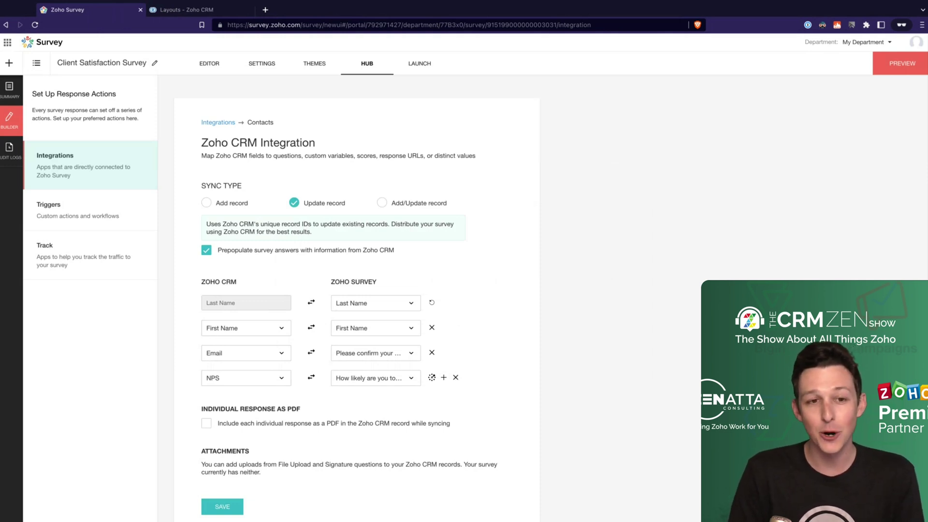
# Save the four Contacts mappings including NPS and dismiss the integration confirmation
pyautogui.scroll(-1, 396, 408)
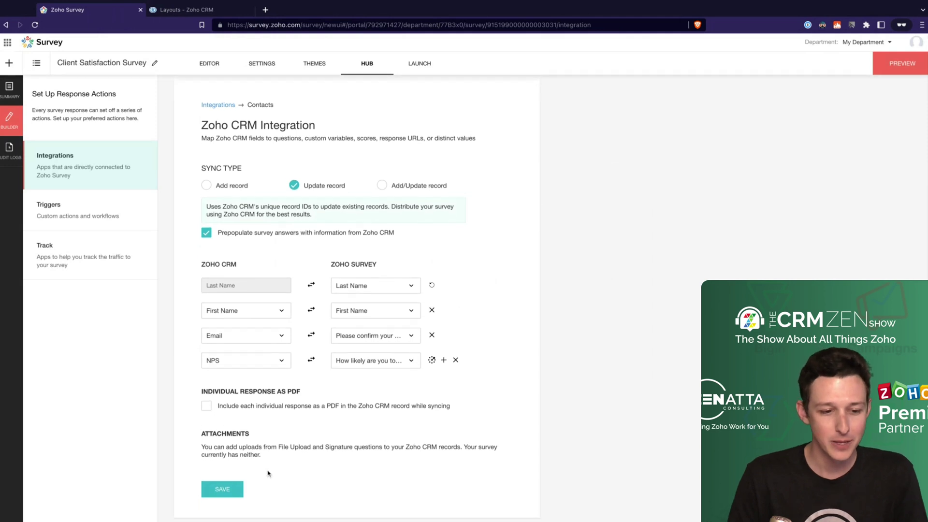
pyautogui.click(228, 488)
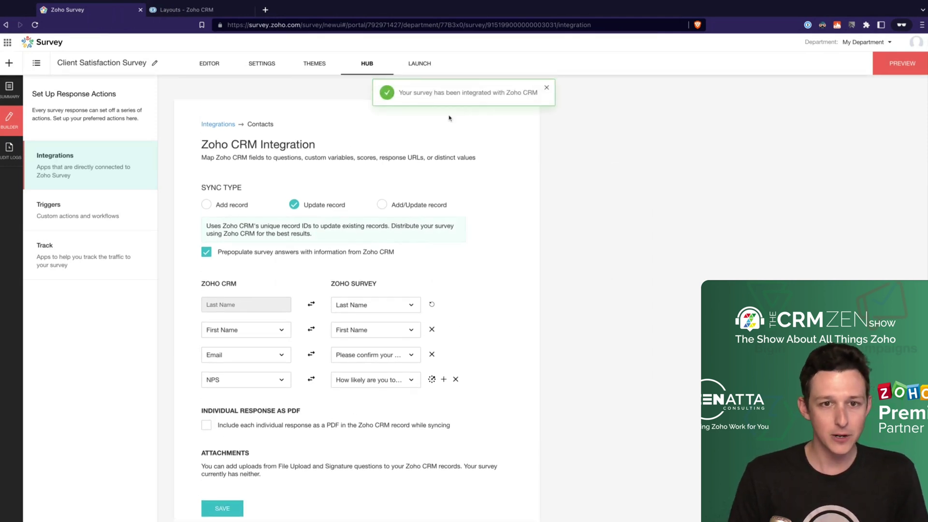
pyautogui.click(545, 89)
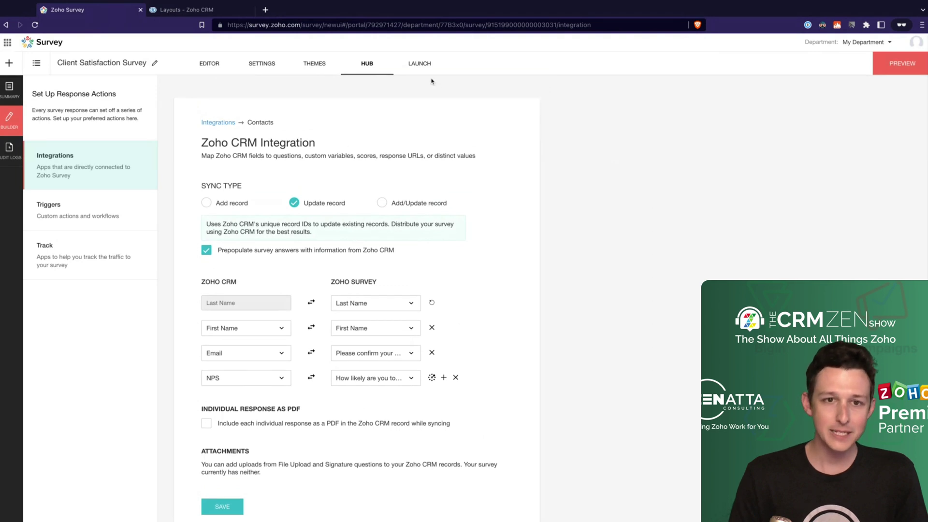
# Publish the Client Satisfaction Survey from its Launch page
pyautogui.click(422, 66)
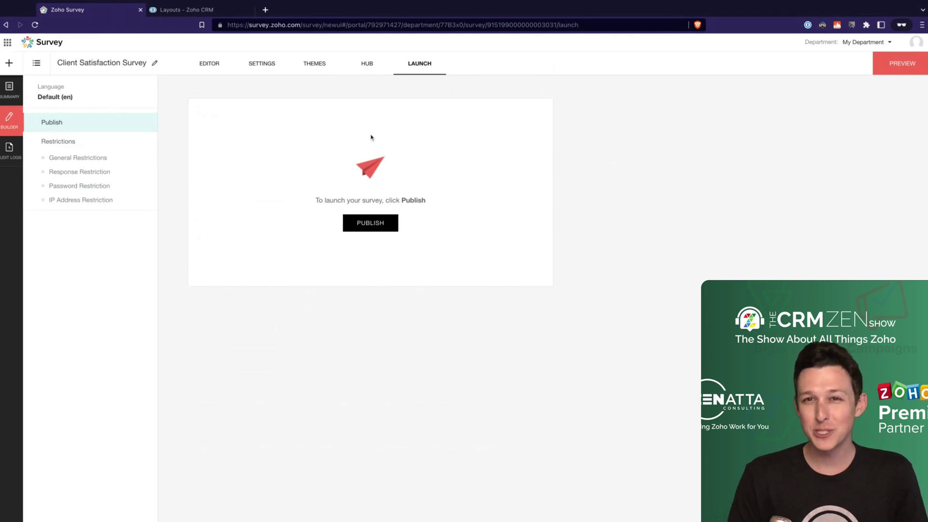
pyautogui.click(385, 225)
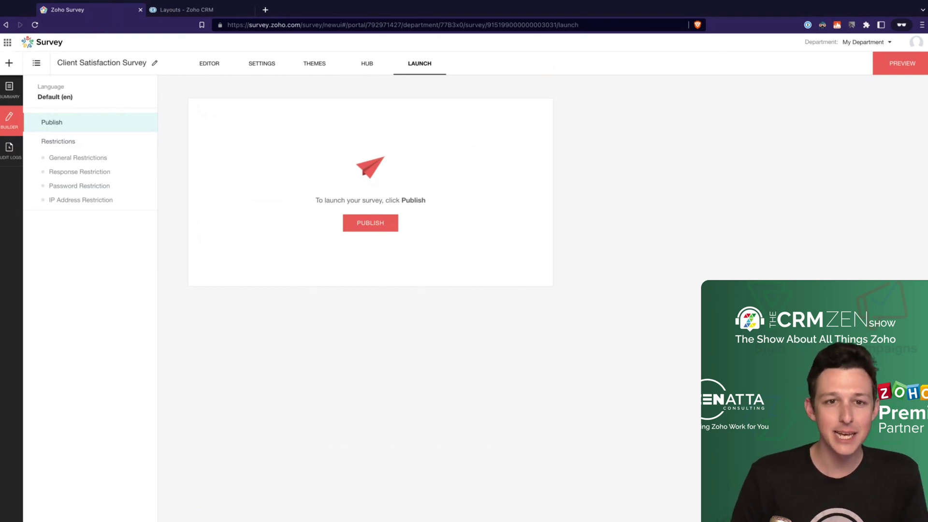
pyautogui.click(370, 222)
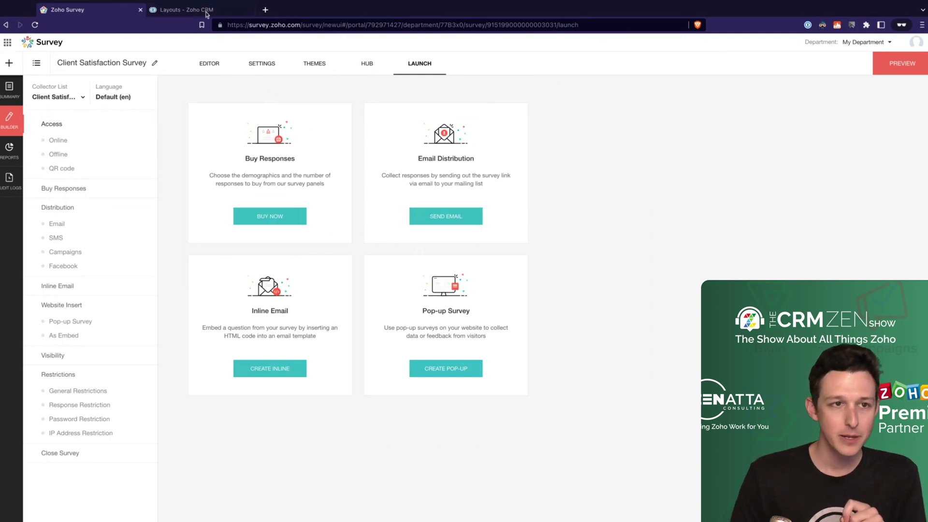
# In Zoho CRM Setup, open Marketplace > Zoho apps and scroll down to the Zoho Survey card
pyautogui.hotkey('alt', 'Left')
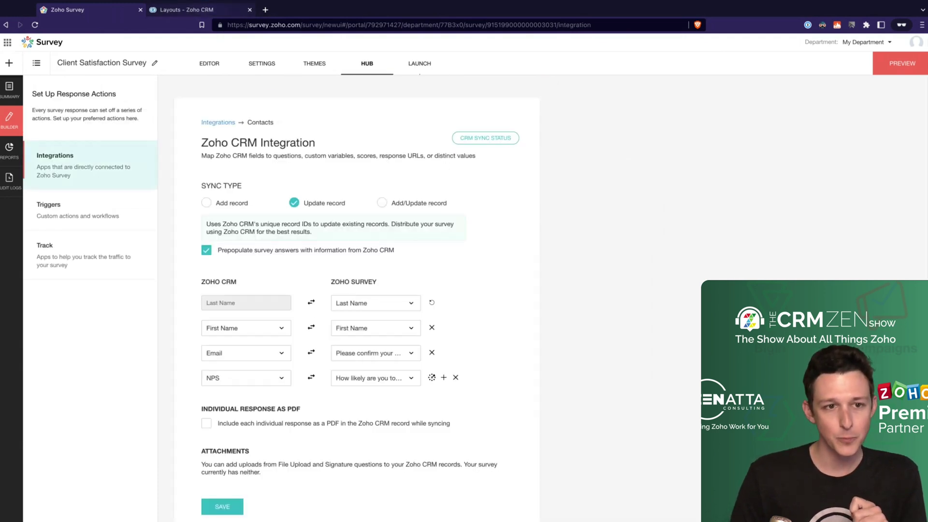
pyautogui.click(183, 10)
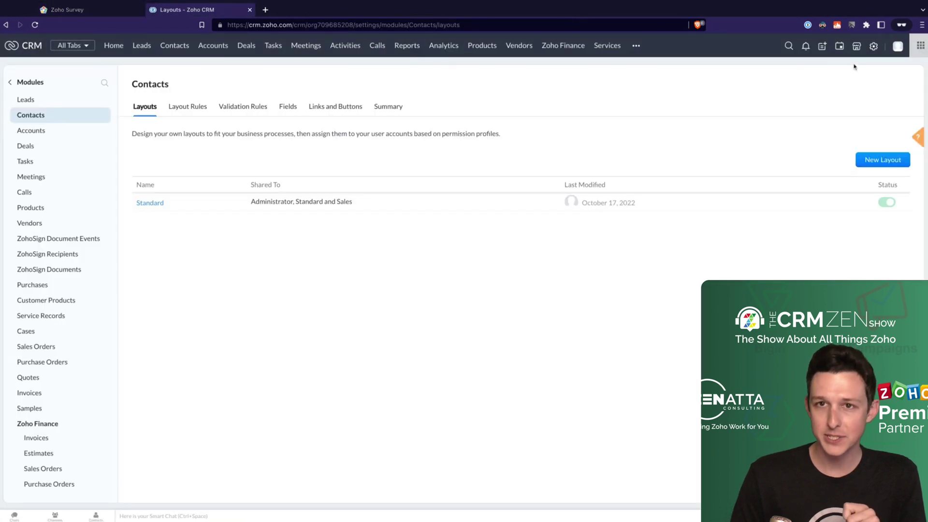
pyautogui.click(873, 49)
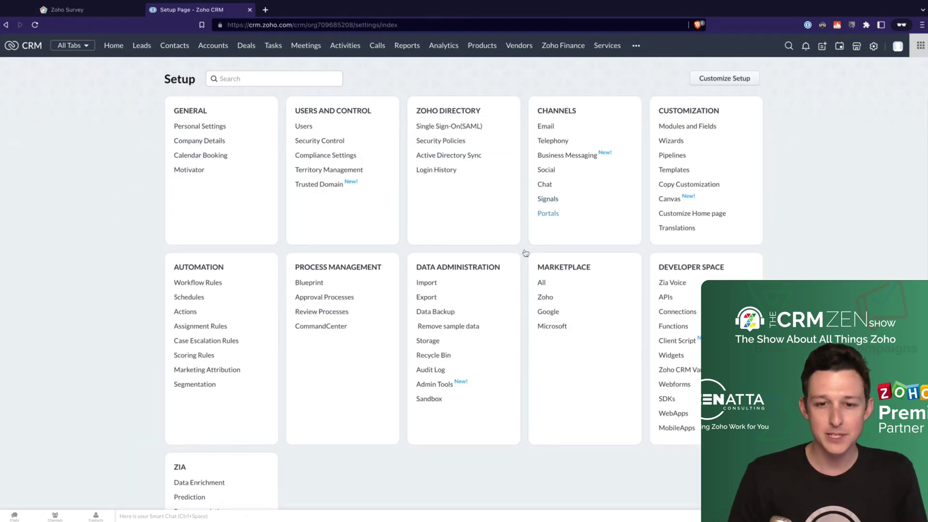
pyautogui.click(541, 300)
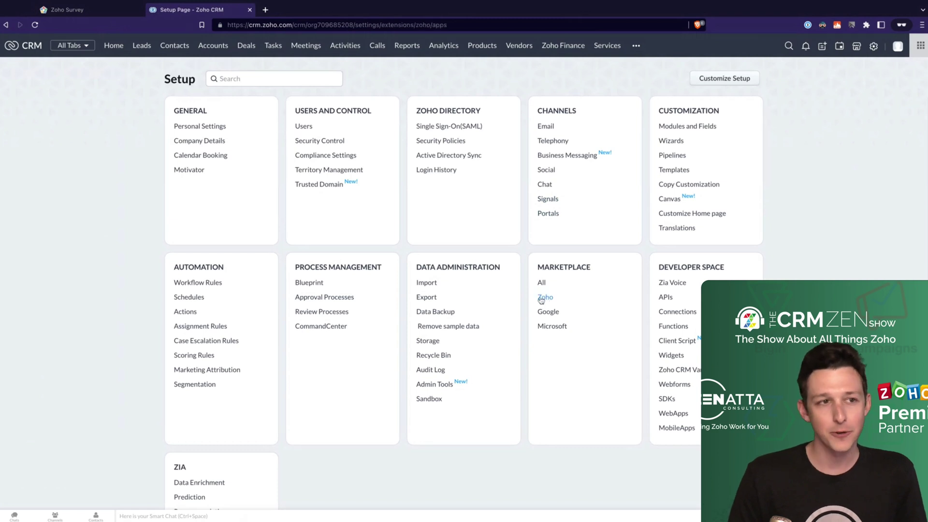
pyautogui.click(83, 9)
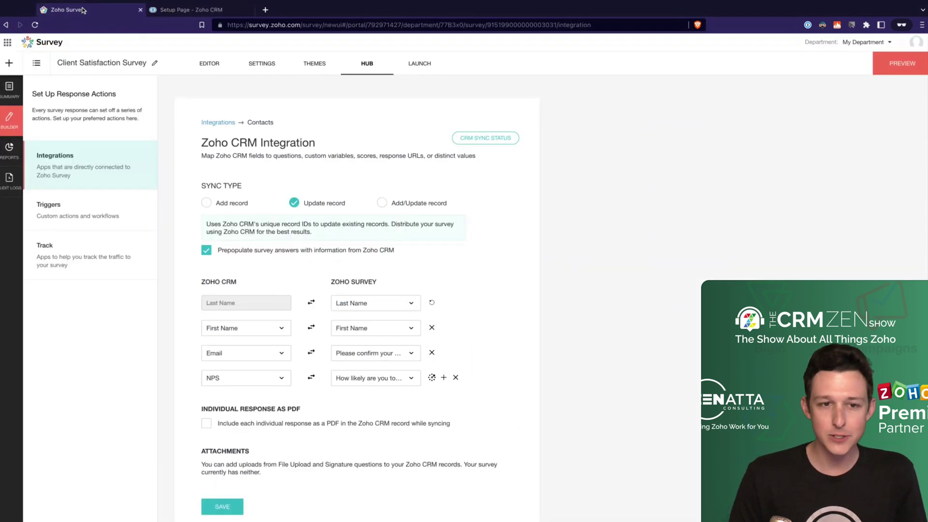
pyautogui.click(206, 12)
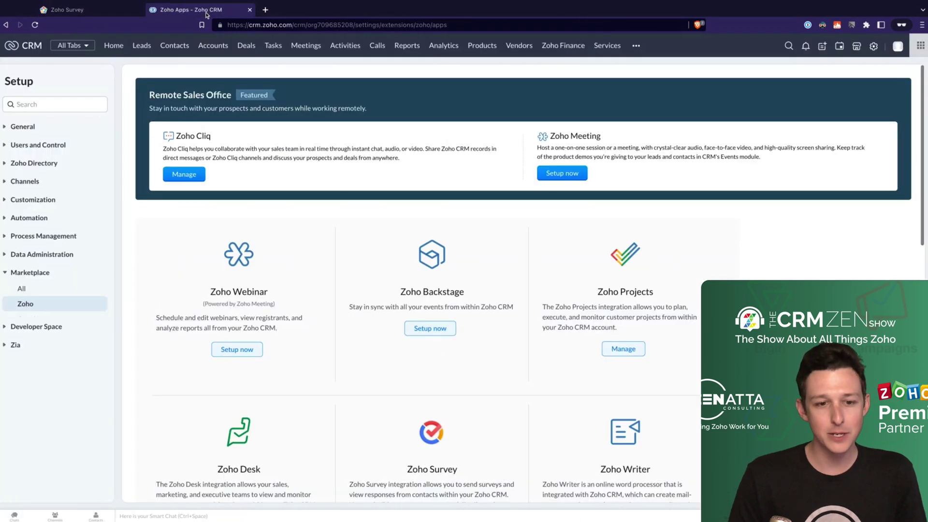
pyautogui.scroll(-3, 453, 307)
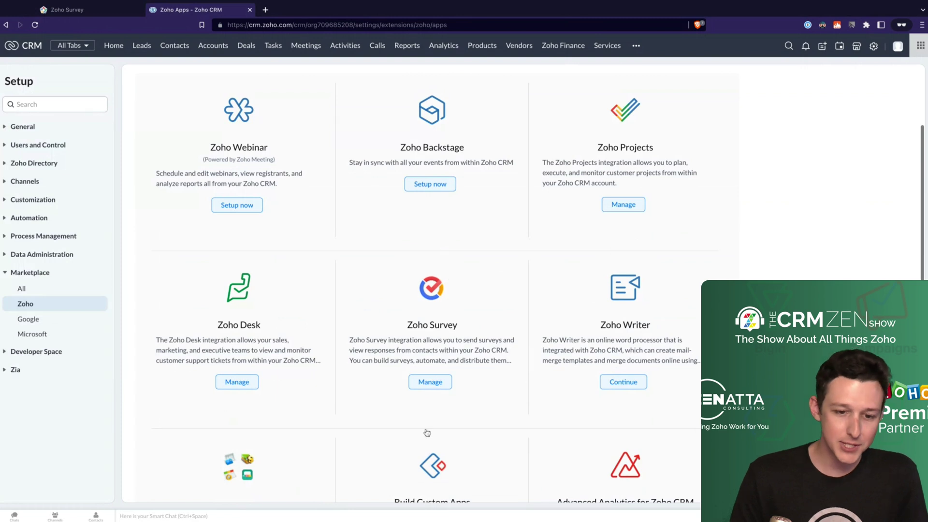
# Review the Zoho Survey integration's connected account in CRM, then return to the survey's Contacts mapping page
pyautogui.click(431, 382)
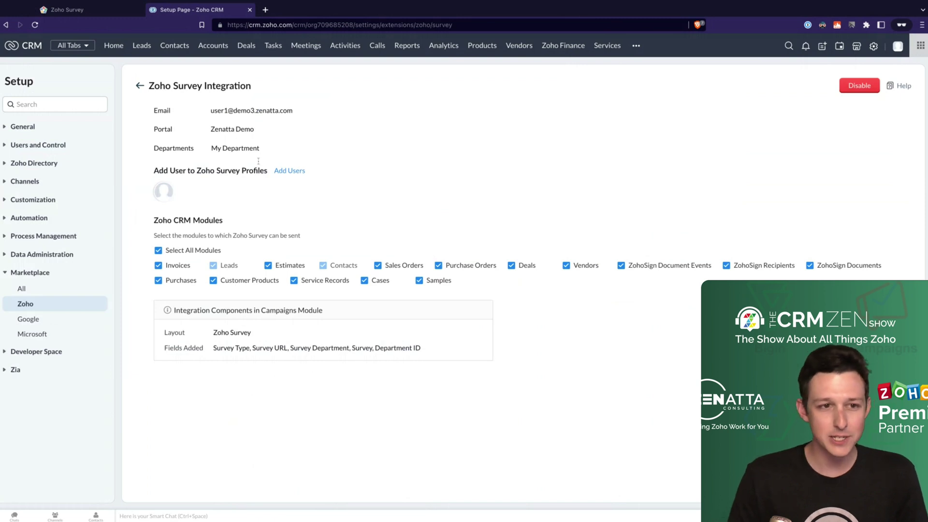
pyautogui.moveTo(152, 111); pyautogui.dragTo(285, 151)
pyautogui.click(317, 92)
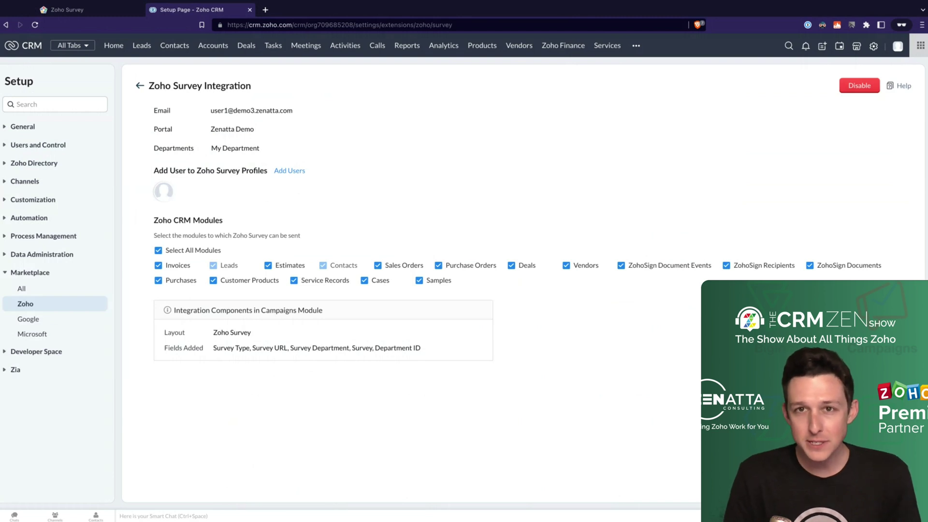
pyautogui.click(112, 12)
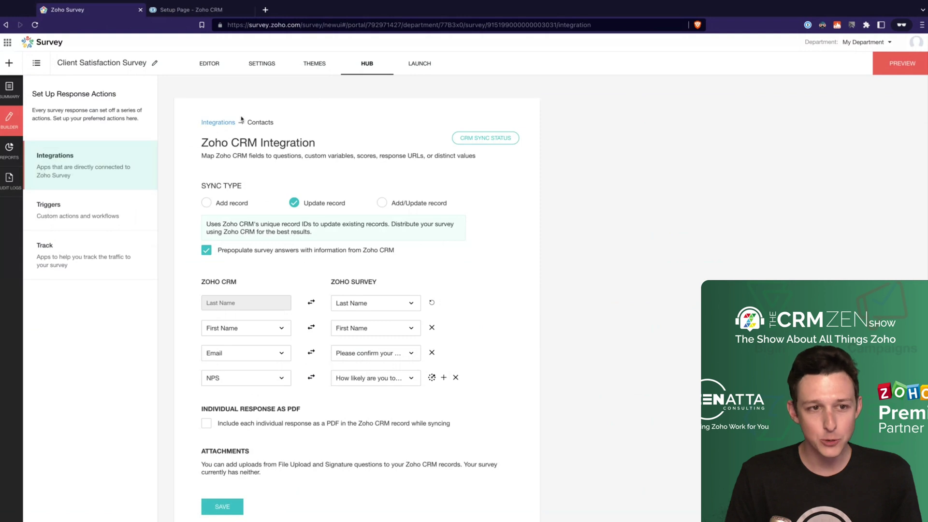
# Return to the Setup Page - Zoho CRM tab to reach the Email Templates list
pyautogui.click(224, 10)
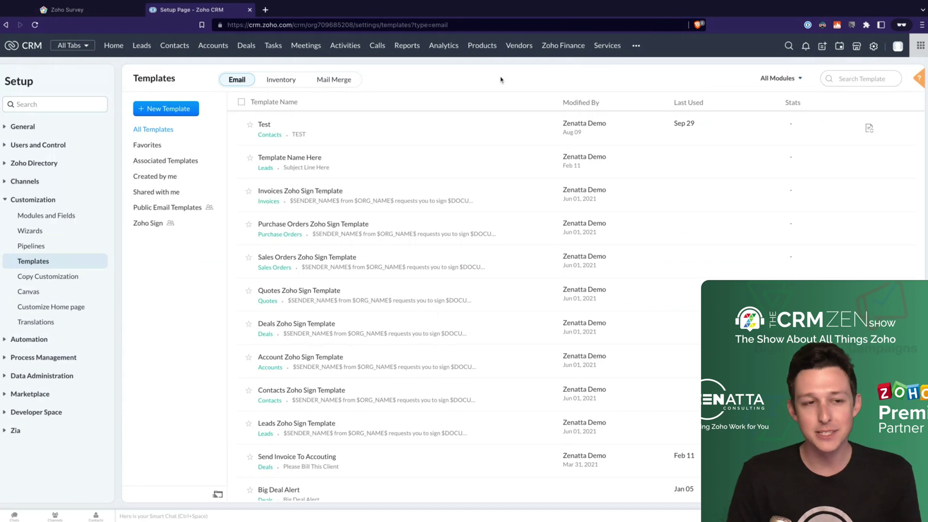
# Create a new email template with Contacts as its module and continue to the template gallery
pyautogui.click(185, 111)
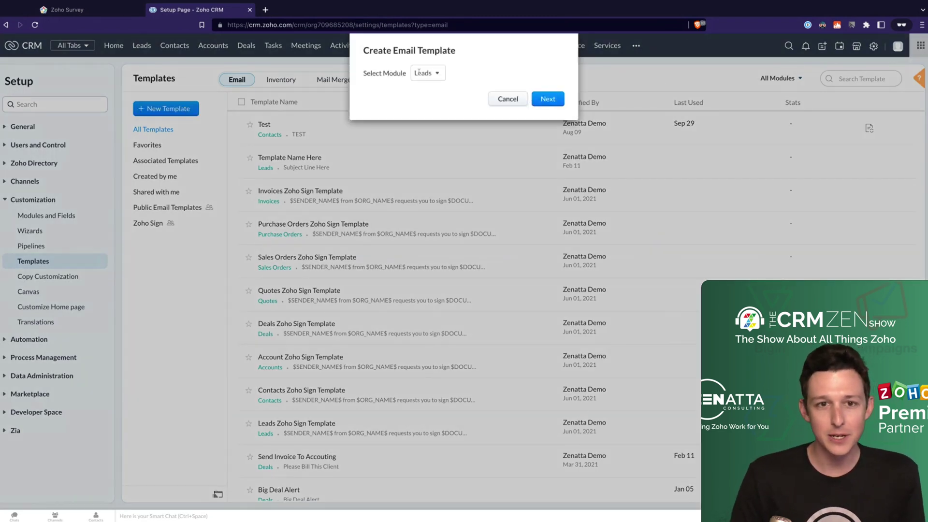
pyautogui.click(436, 73)
pyautogui.click(442, 103)
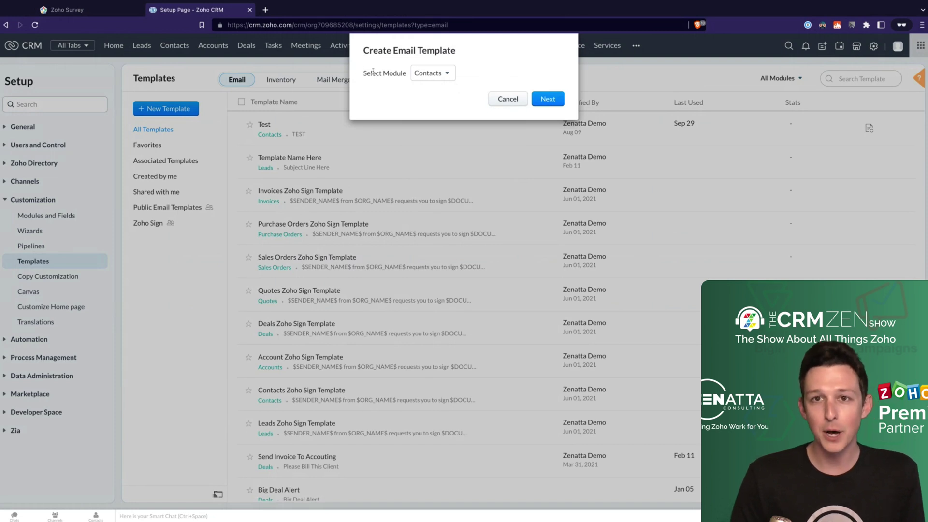
pyautogui.moveTo(381, 73); pyautogui.dragTo(491, 62)
pyautogui.click(542, 99)
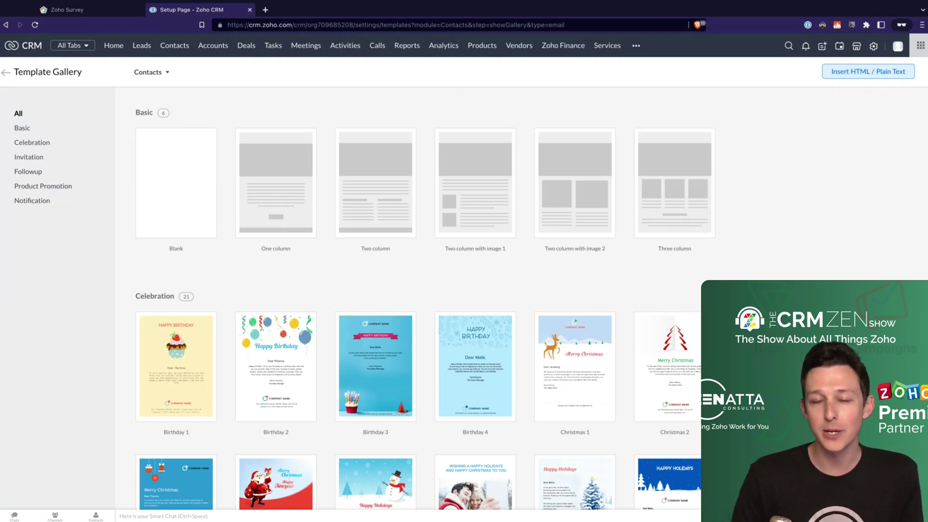
# Choose the Blank layout and put the caret into the empty email body
pyautogui.click(856, 73)
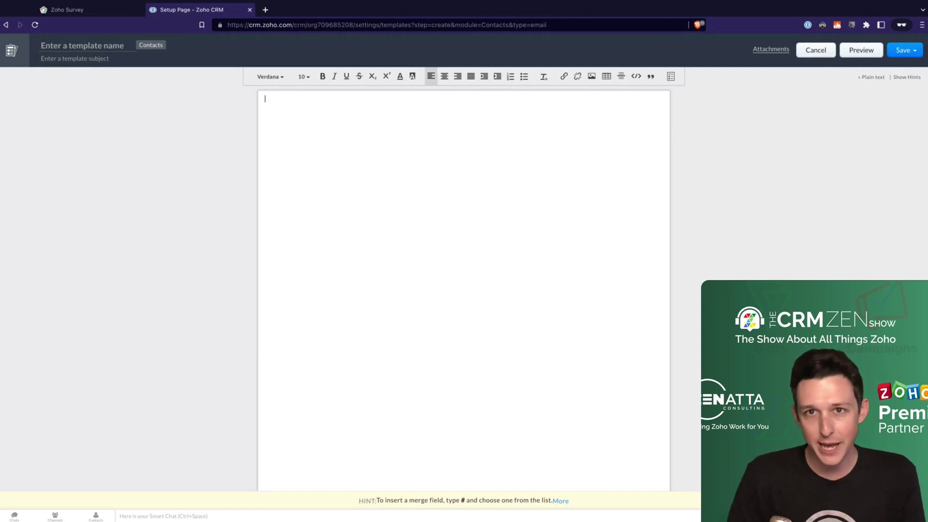
pyautogui.click(95, 59)
pyautogui.click(306, 146)
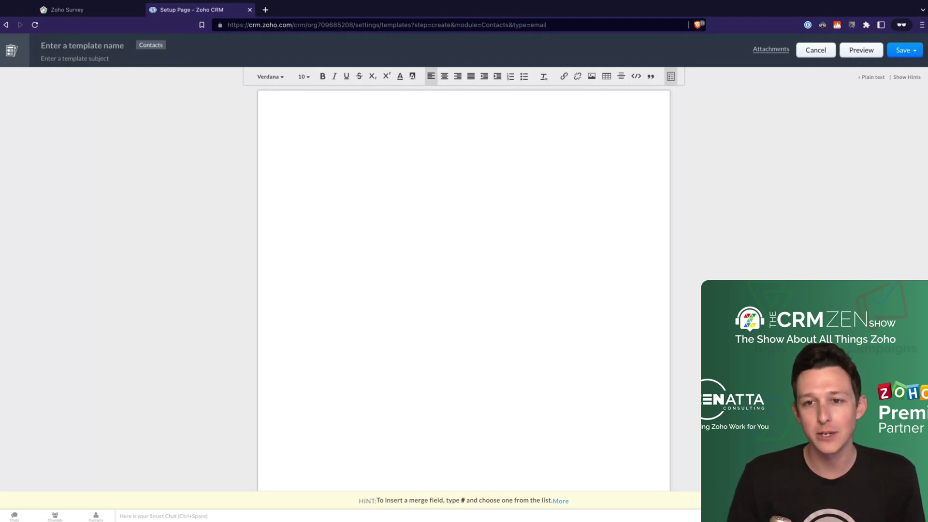
# With Insert Survey Link, pick Client Satisfaction Survey and insert it as 'Please click here to access the survey'
pyautogui.click(671, 76)
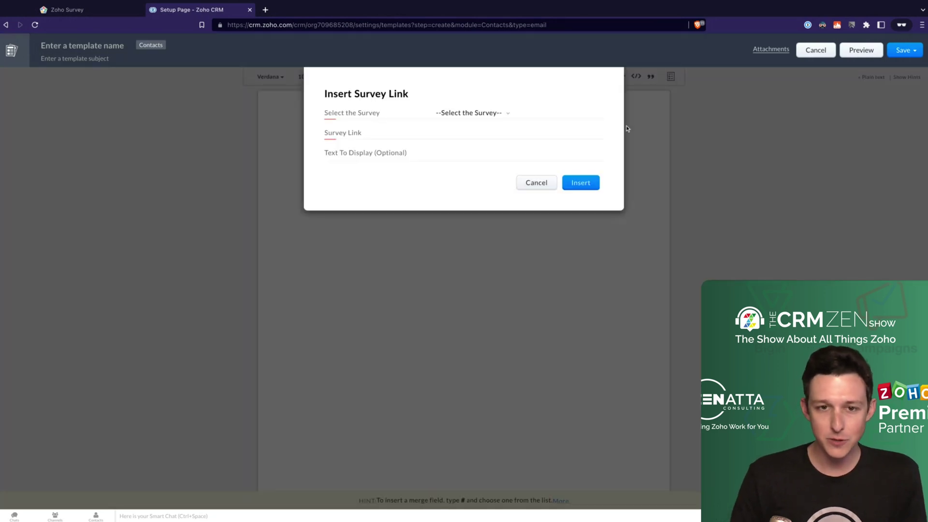
pyautogui.click(479, 115)
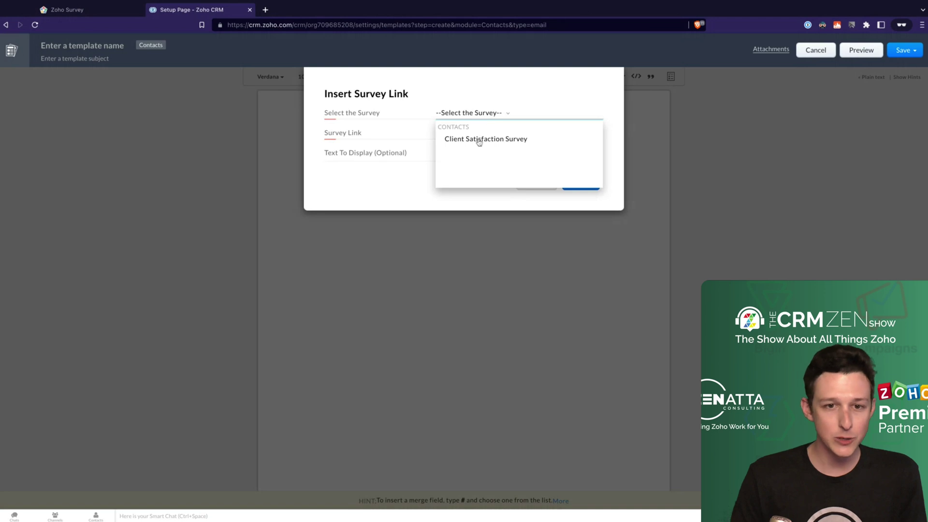
pyautogui.click(478, 139)
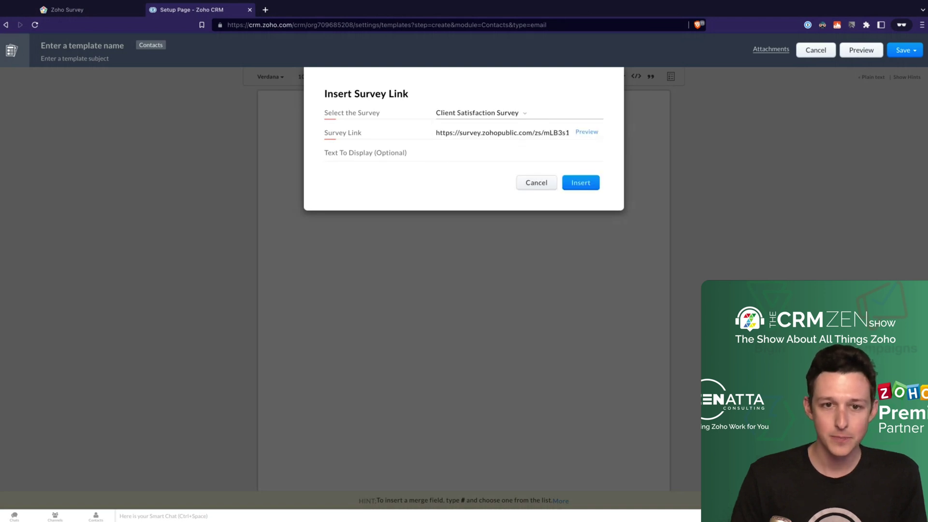
pyautogui.click(482, 154)
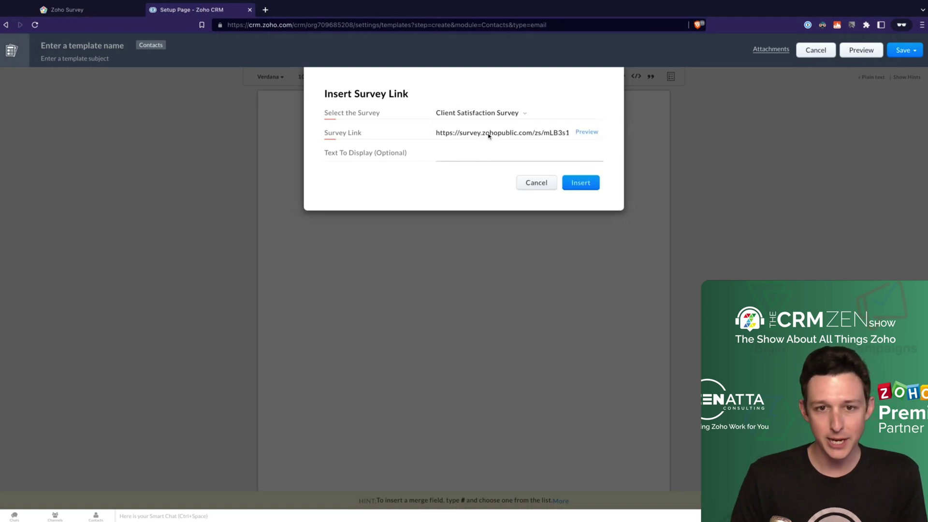
pyautogui.click(550, 137)
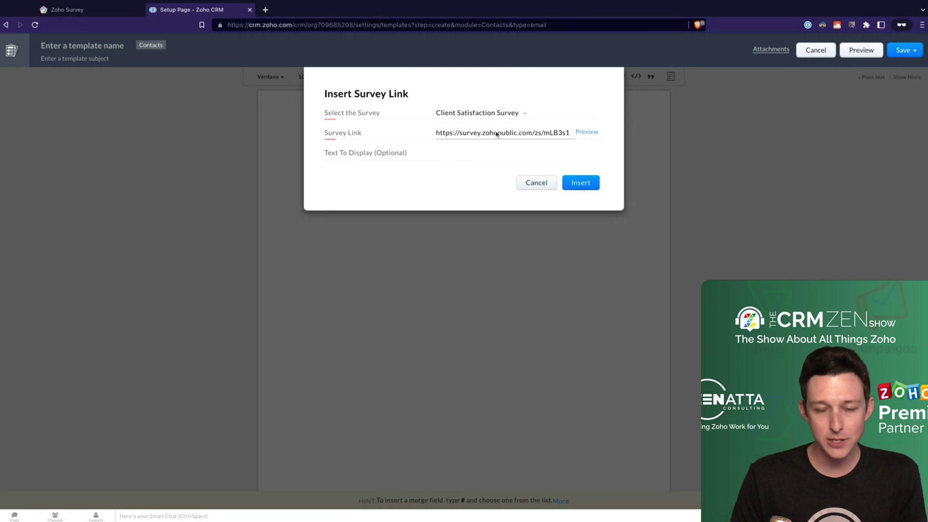
pyautogui.click(469, 155)
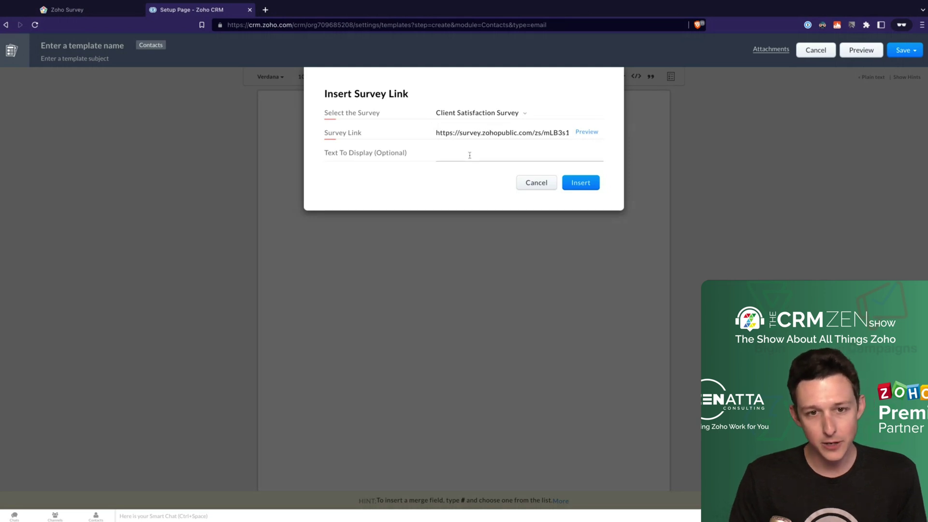
pyautogui.write('P')
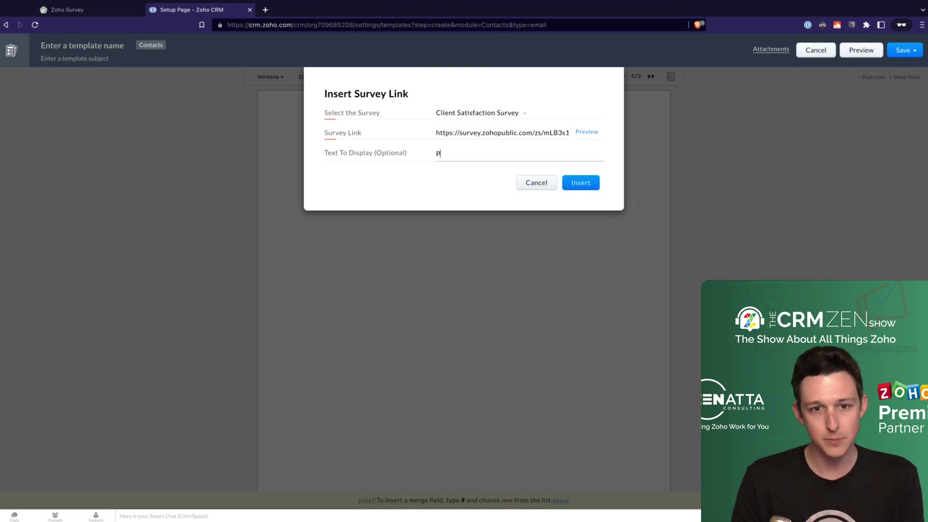
pyautogui.write('lease click here')
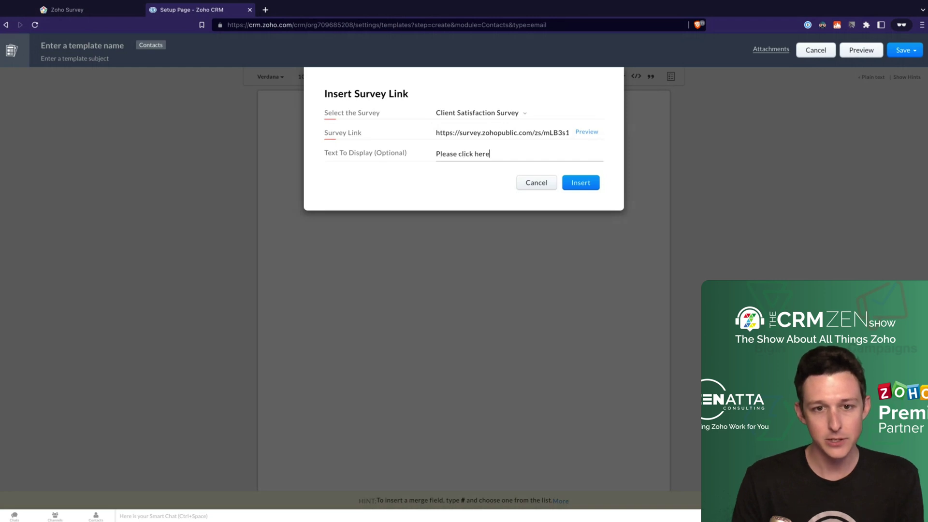
pyautogui.write(' to access')
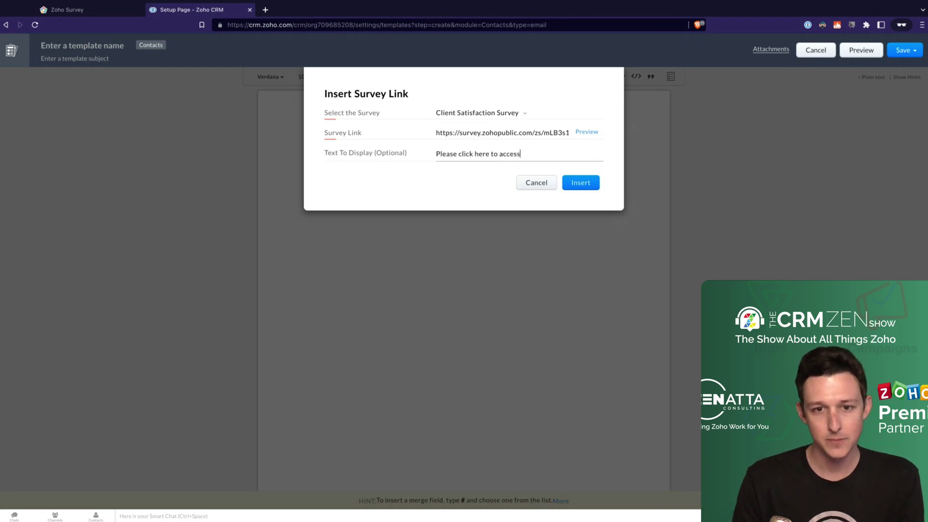
pyautogui.write(' the survey')
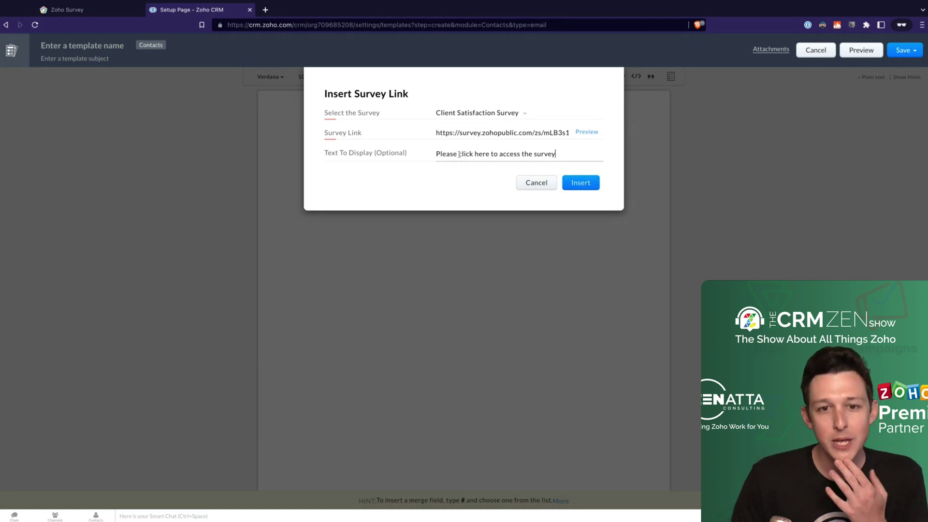
pyautogui.moveTo(454, 155); pyautogui.dragTo(581, 187)
pyautogui.click(579, 156)
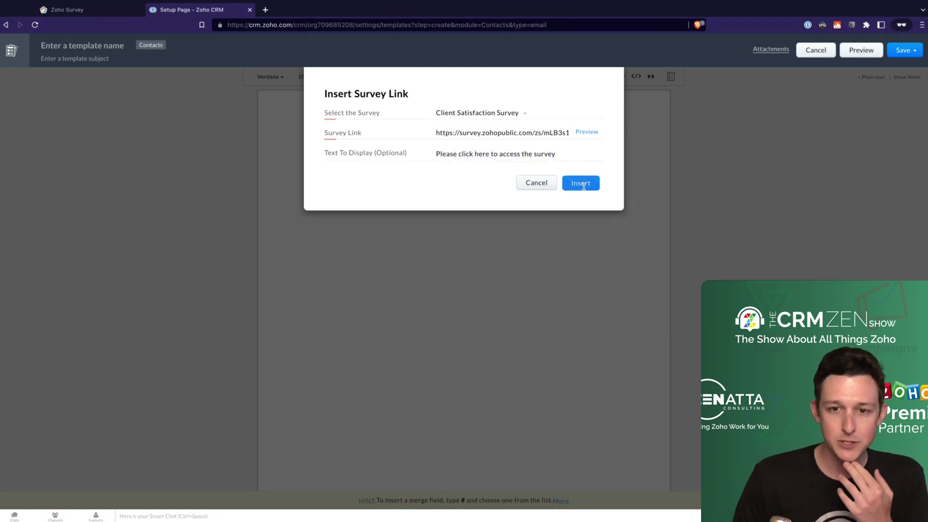
pyautogui.click(582, 184)
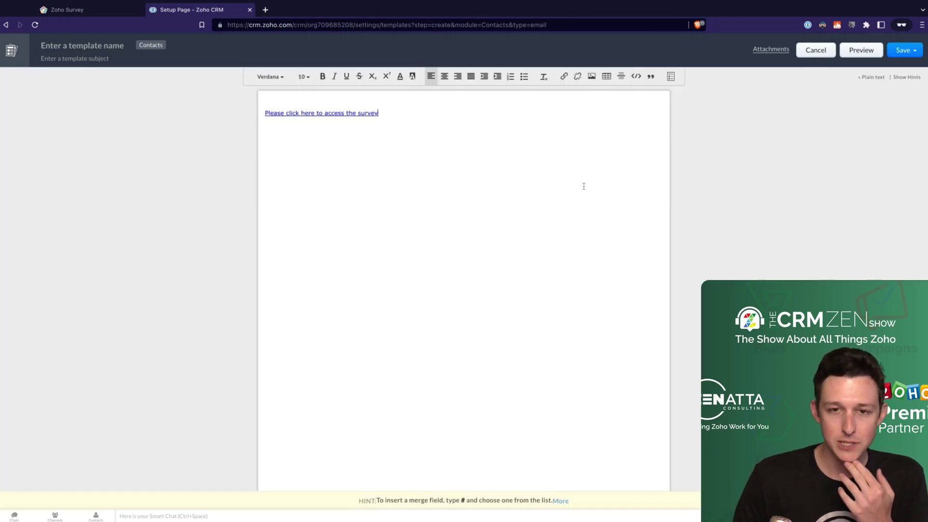
# Place the caret in the inserted link, then go back to the survey's Zoho CRM integration page
pyautogui.click(369, 114)
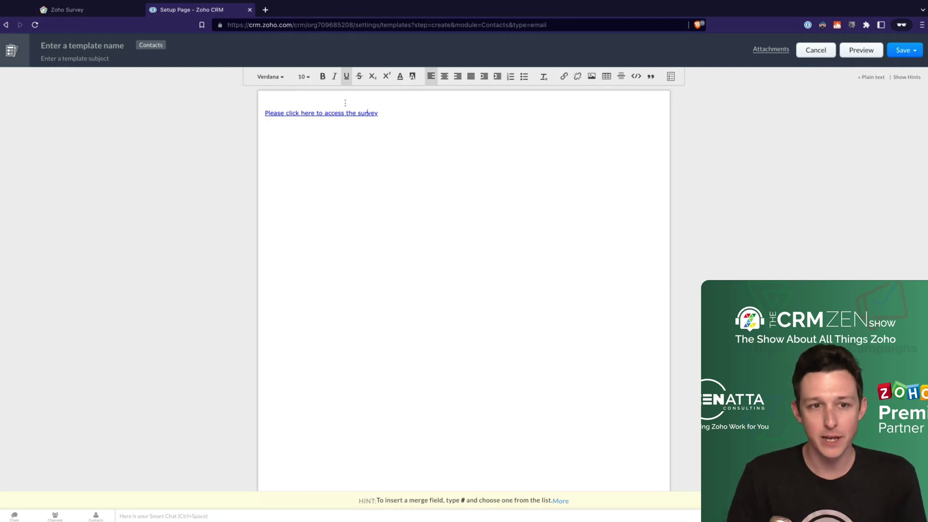
pyautogui.click(98, 9)
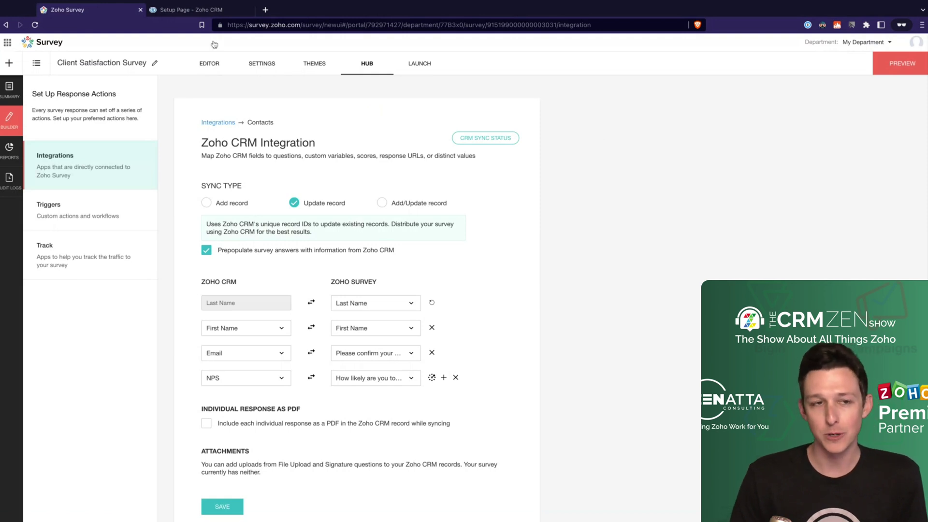
# Switch back to the Contacts email template editor holding the survey link
pyautogui.click(215, 12)
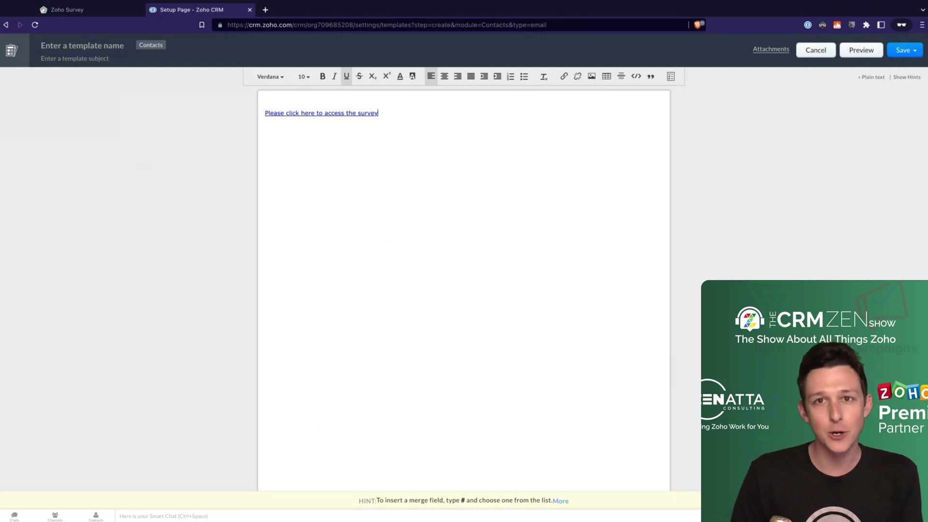
# Compare the survey's CRM mapping with the email template, ending on the Contacts integration form
pyautogui.click(90, 12)
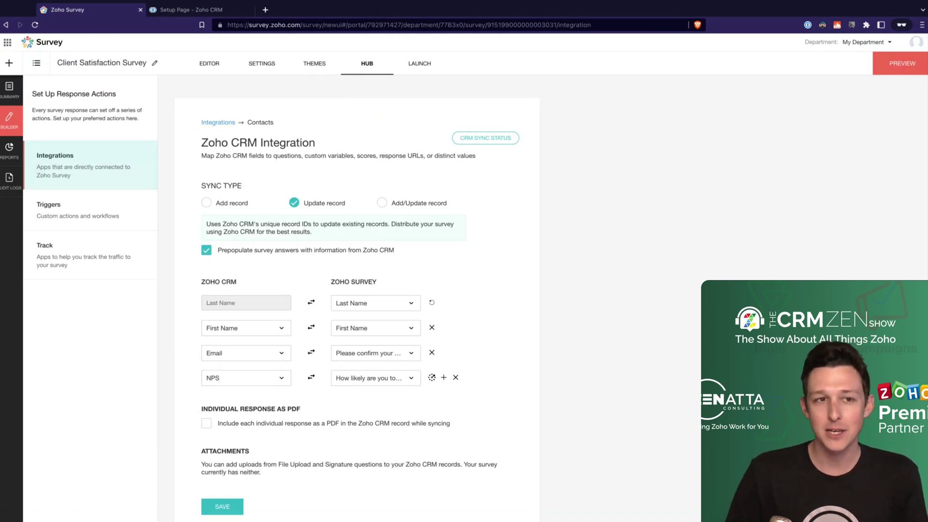
pyautogui.click(213, 12)
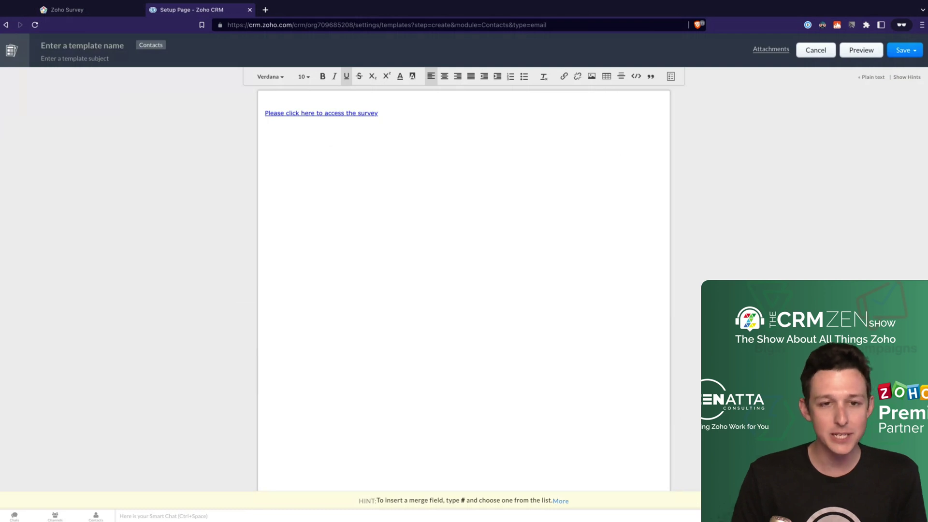
pyautogui.click(677, 5)
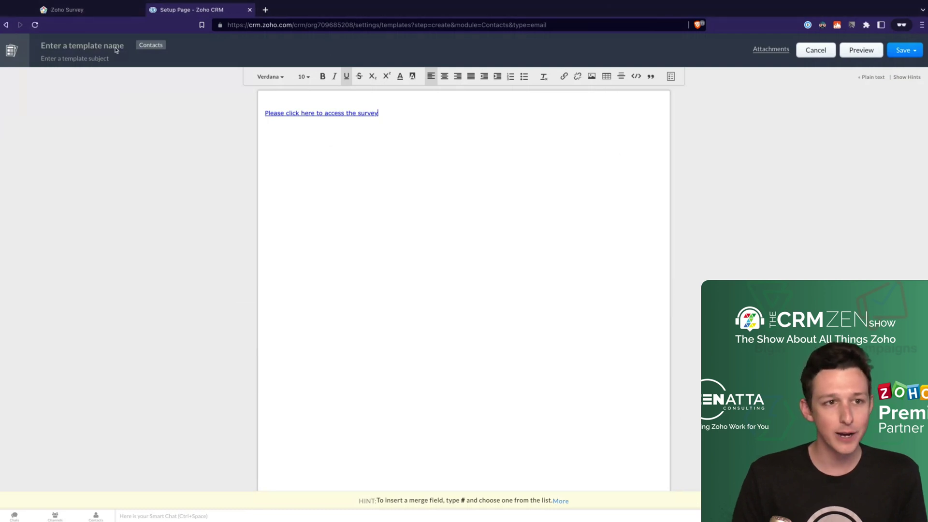
pyautogui.click(129, 10)
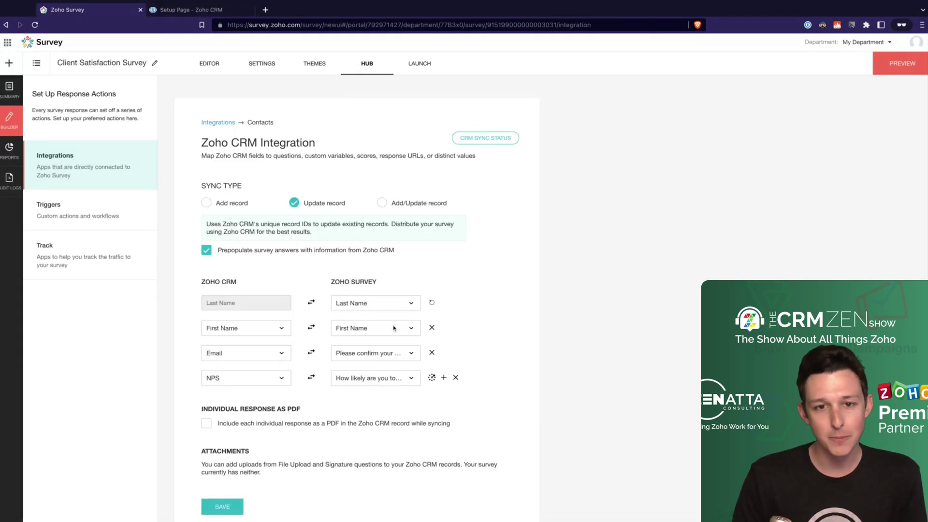
# Save the survey's Contacts field mapping for Zoho CRM, then return to the CRM Contacts email template editor
pyautogui.scroll(-1, 393, 327)
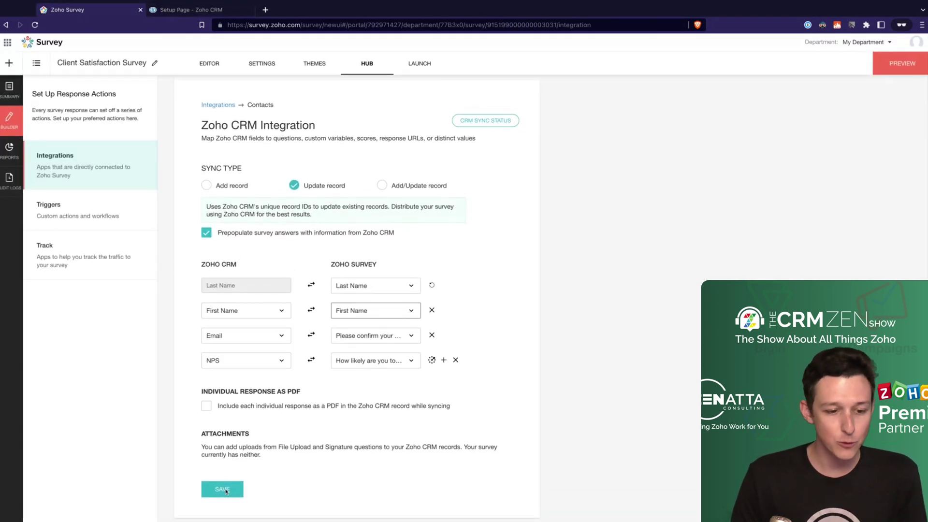
pyautogui.click(225, 488)
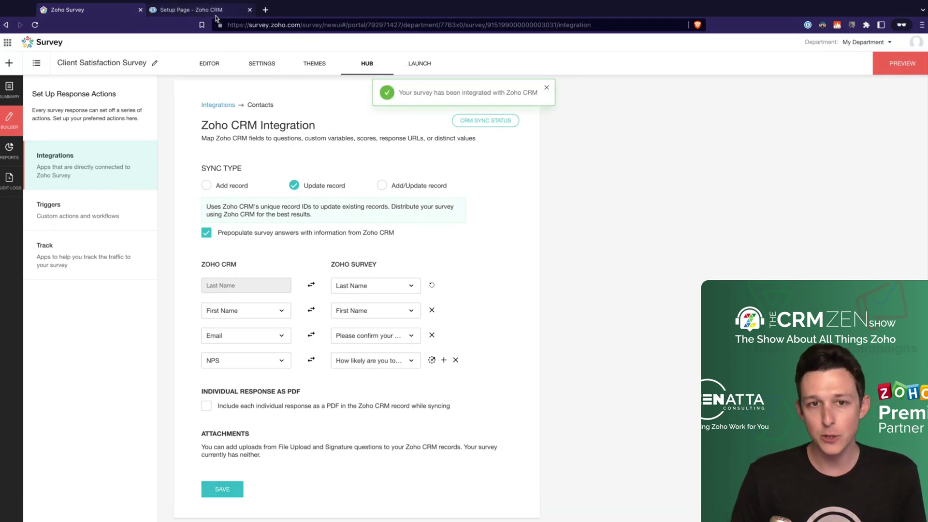
pyautogui.click(191, 10)
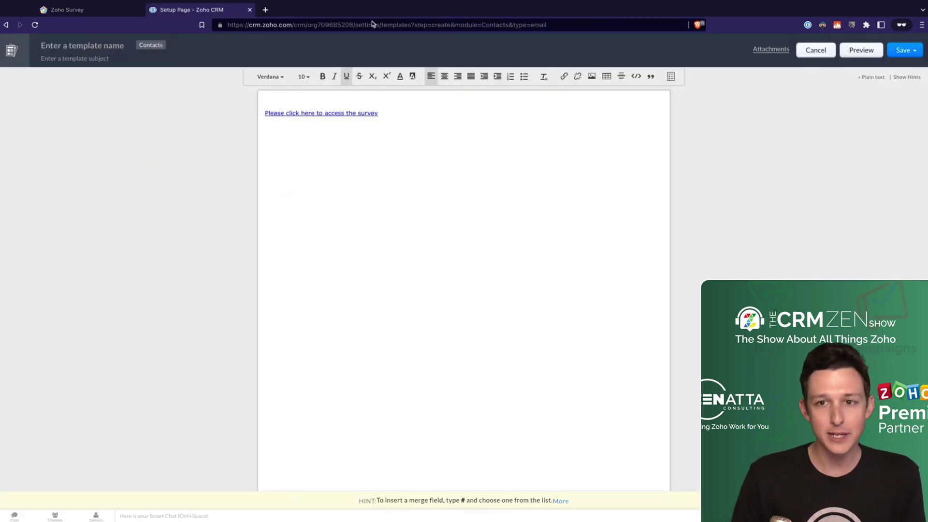